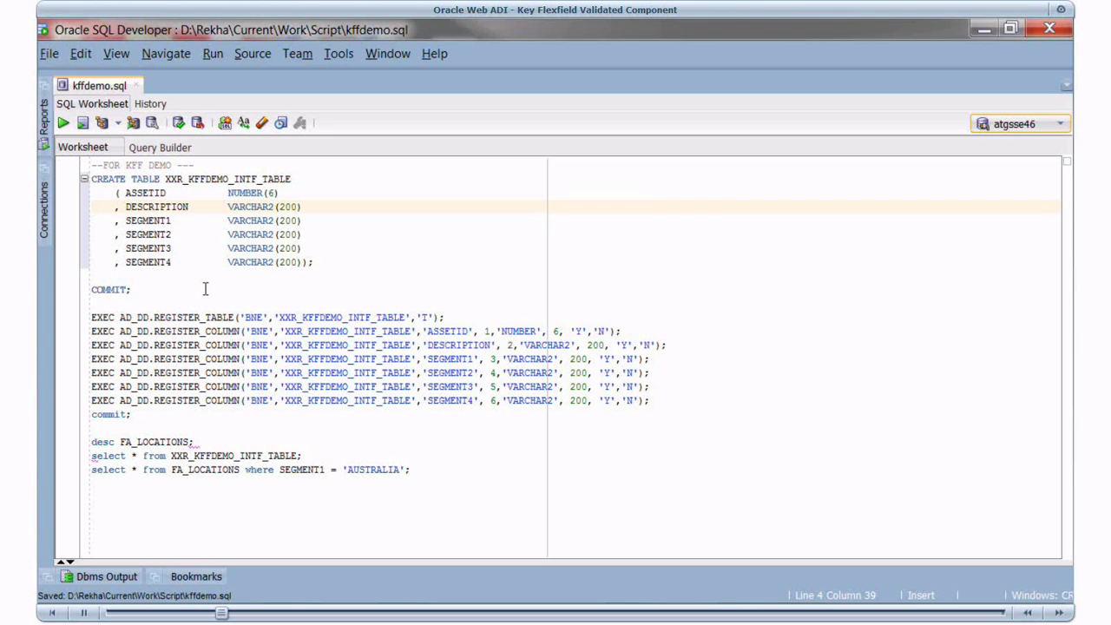
# - Run the CREATE TABLE, AD_DD registration and select statements for XXR_KFFDEMO_INTF_TABLE, confirming it is empty
pyautogui.moveTo(91, 179); pyautogui.dragTo(206, 288)
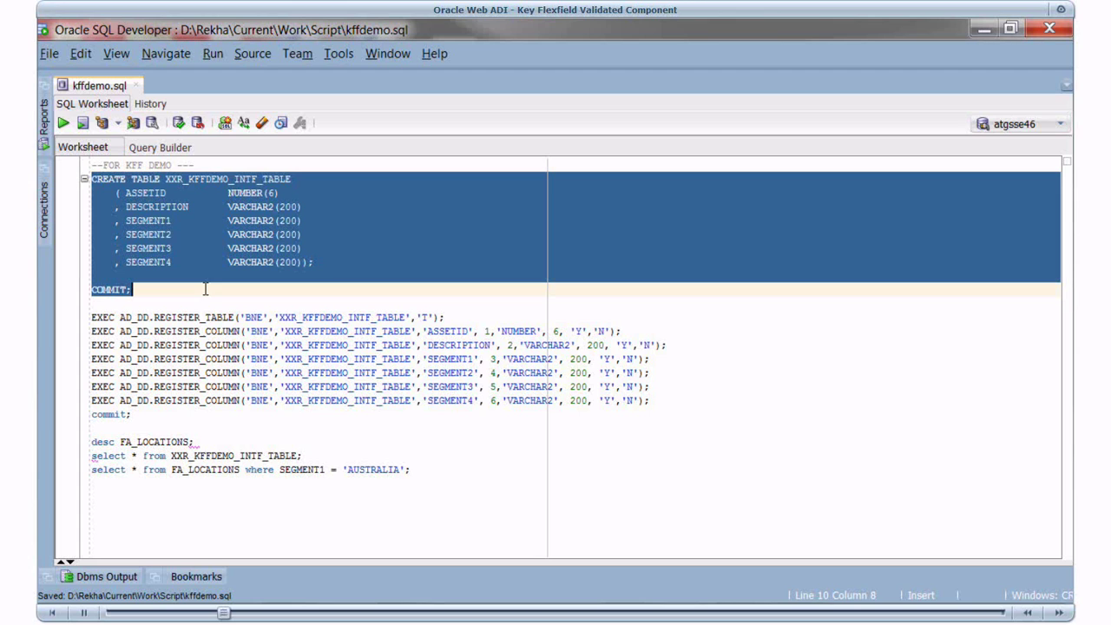
pyautogui.click(63, 124)
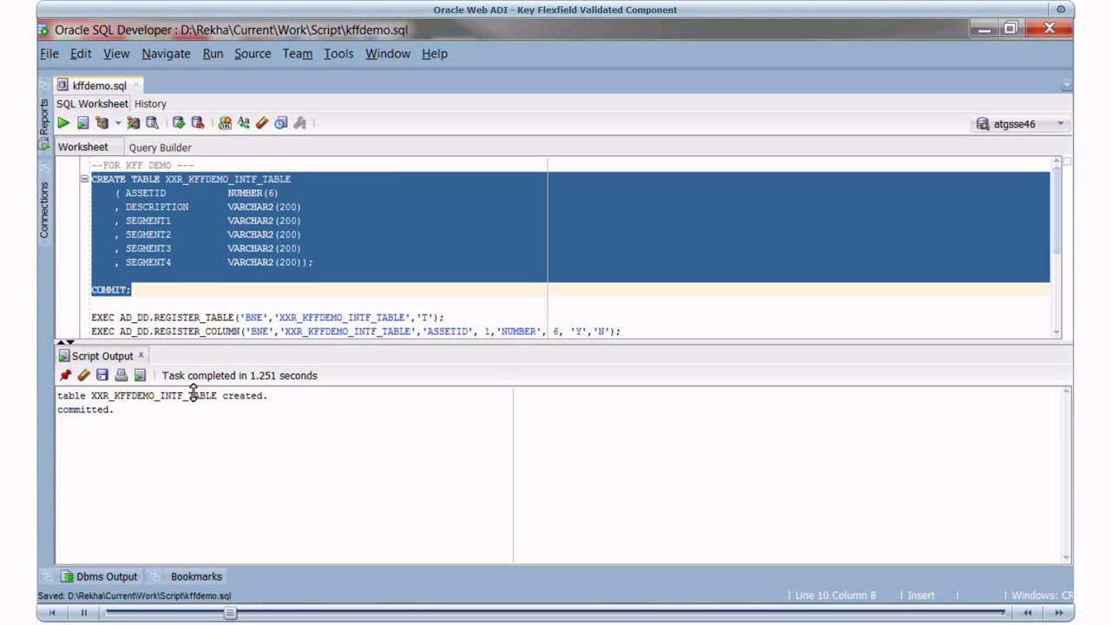
pyautogui.moveTo(192, 393); pyautogui.dragTo(192, 394)
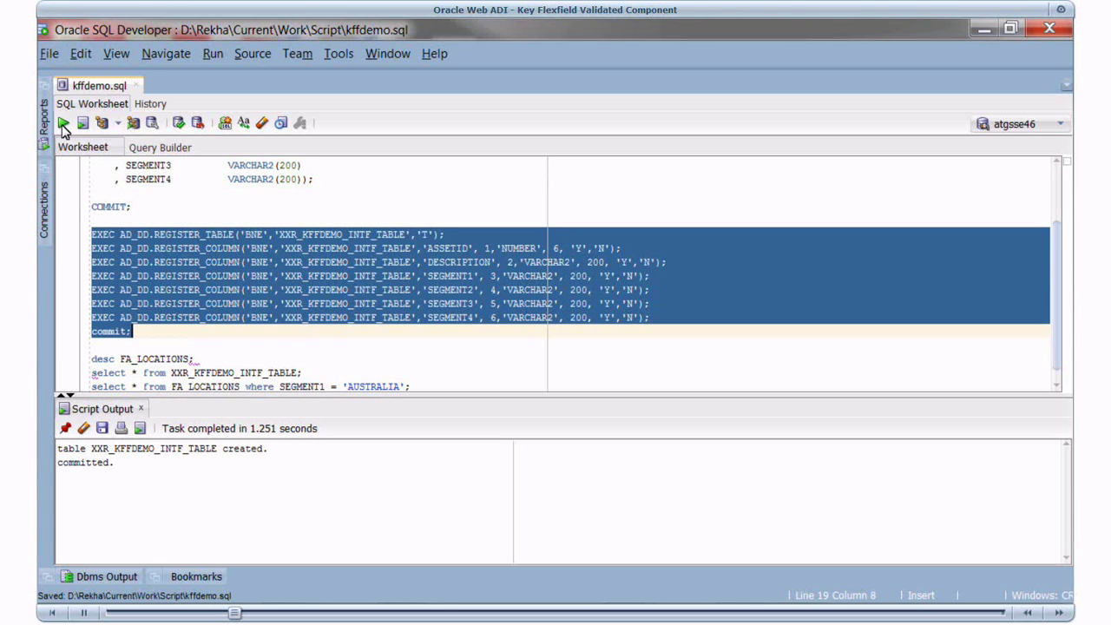
pyautogui.click(62, 125)
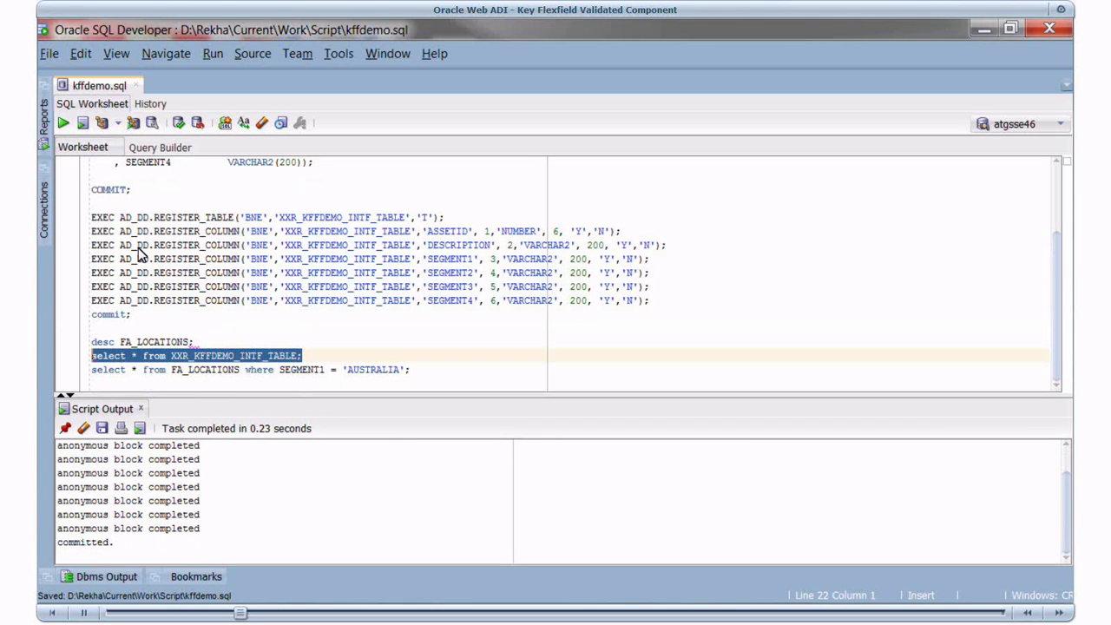
pyautogui.click(63, 125)
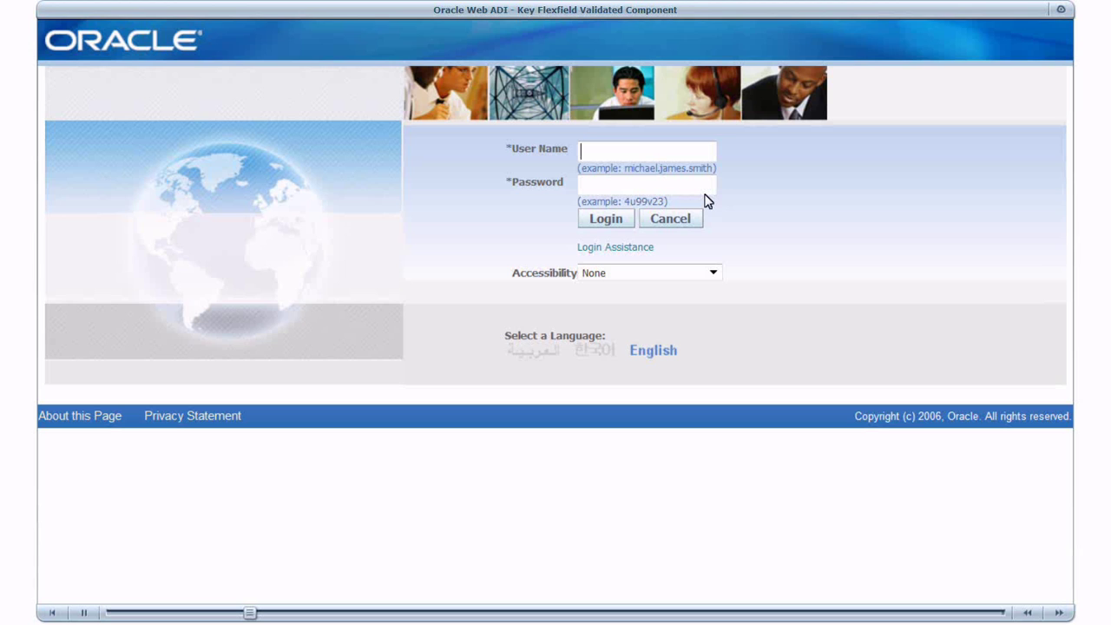
# - Sign in to E-Business Suite with the user name and password
pyautogui.write('operations')
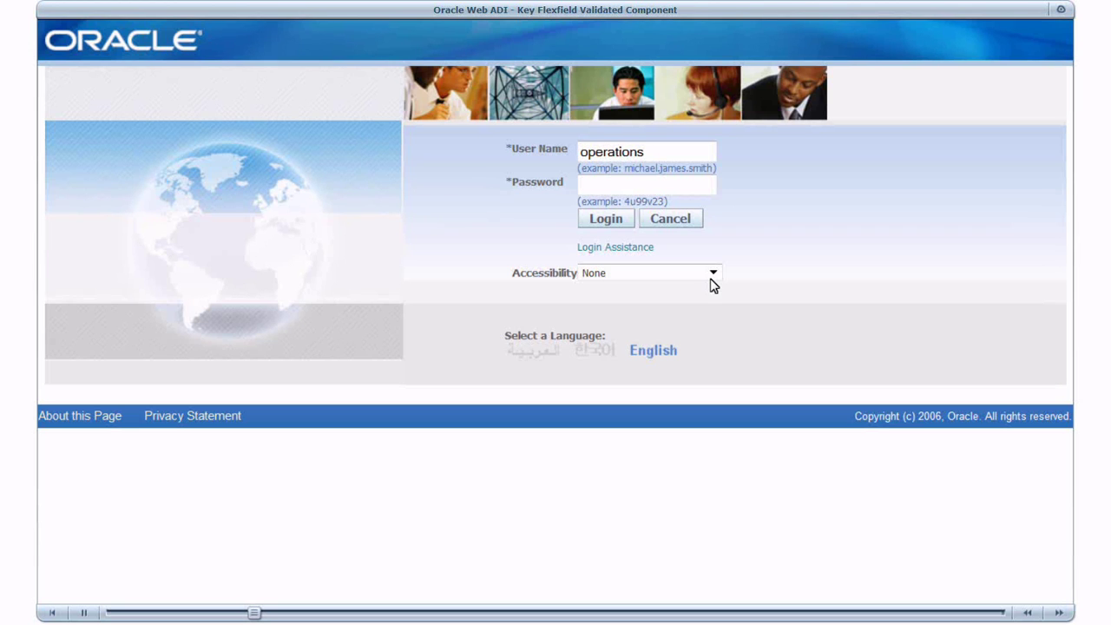
pyautogui.press('Tab')
pyautogui.write('welcome')
pyautogui.click(607, 219)
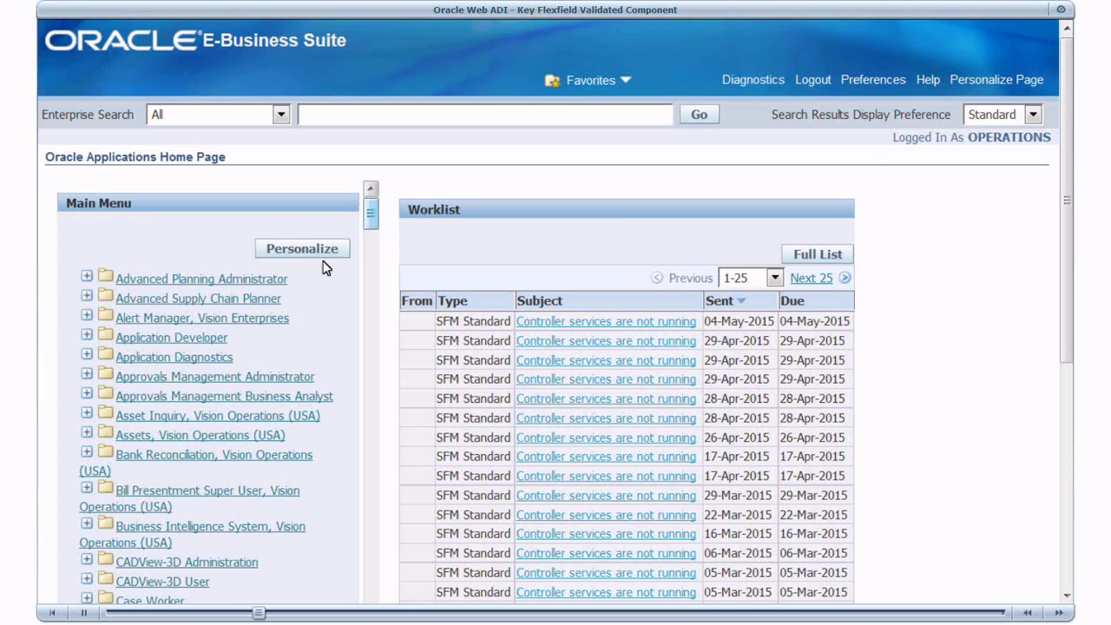
# - Open Application Developer > Flexfield > Key > Segments
pyautogui.click(211, 341)
pyautogui.click(169, 380)
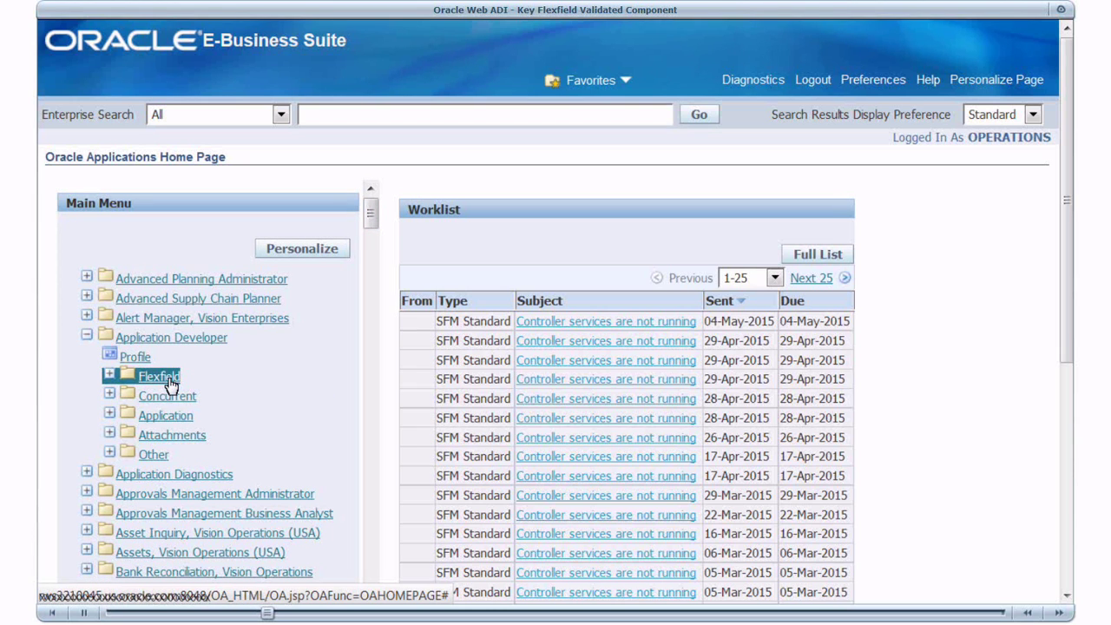
pyautogui.click(170, 416)
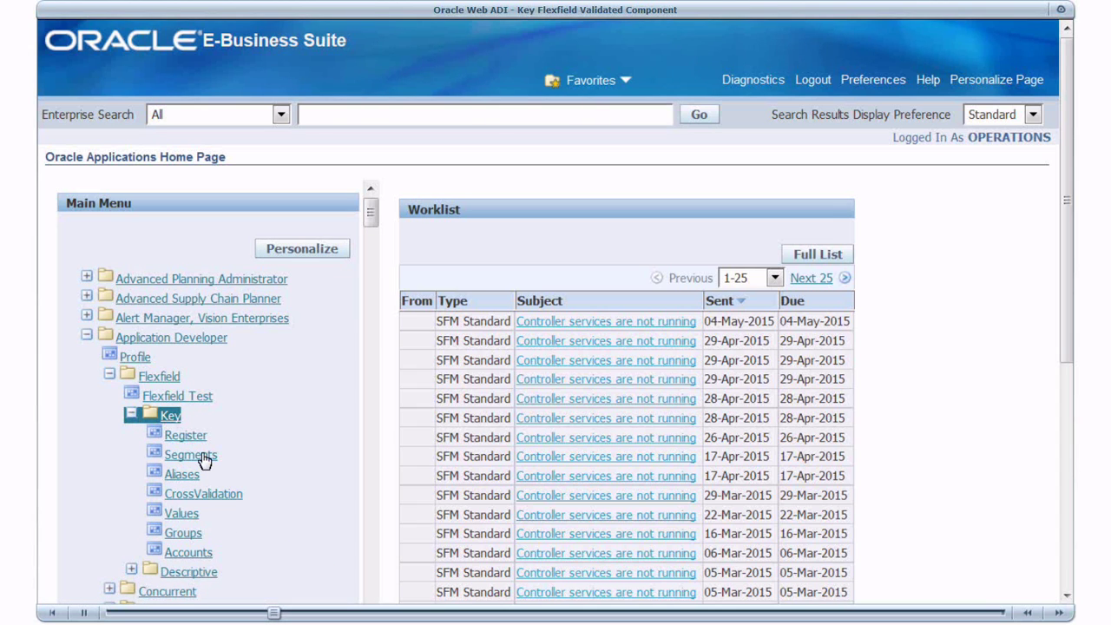
pyautogui.click(203, 457)
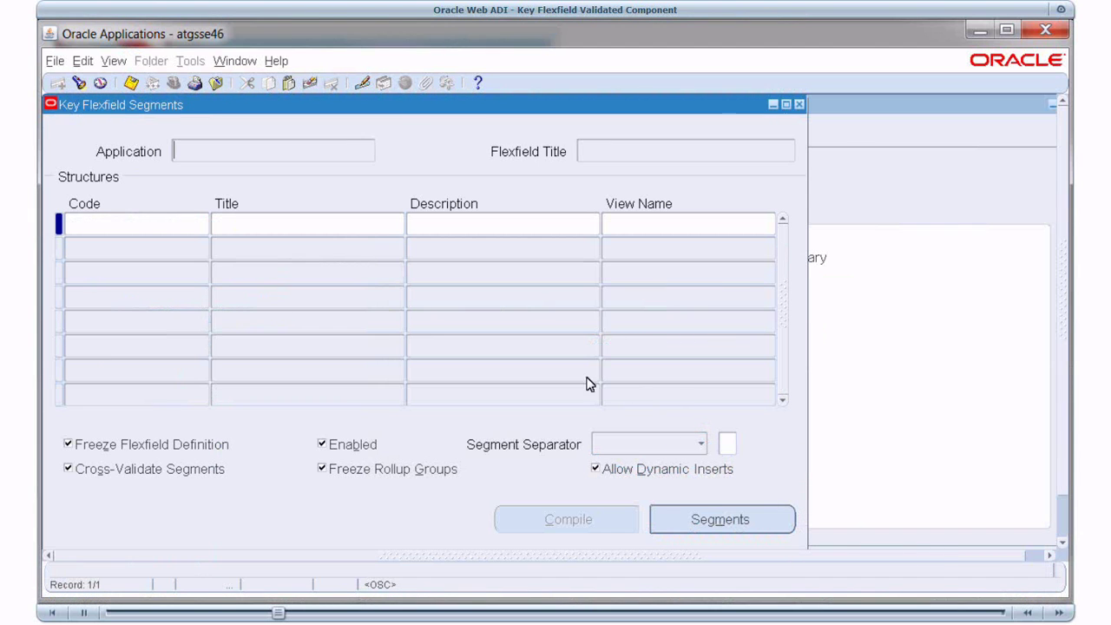
# - Query flexfields titled 'Location%' and list the Location Flexfield's Country, State, City and Building segments
pyautogui.click(113, 60)
pyautogui.moveTo(157, 168)
pyautogui.click(292, 174)
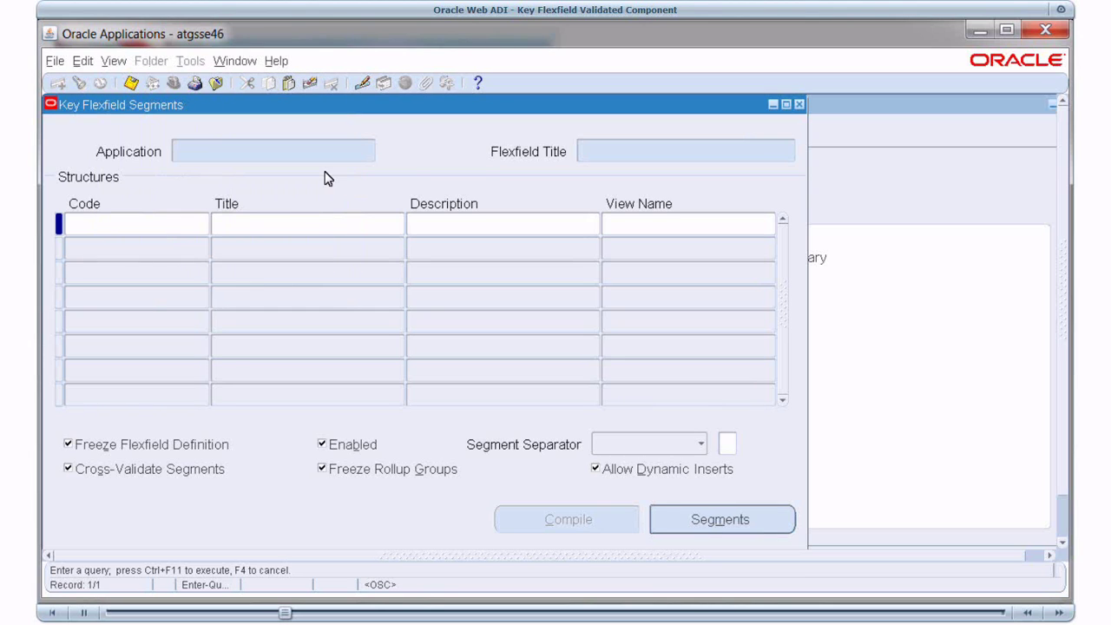
pyautogui.click(607, 151)
pyautogui.write('Location%')
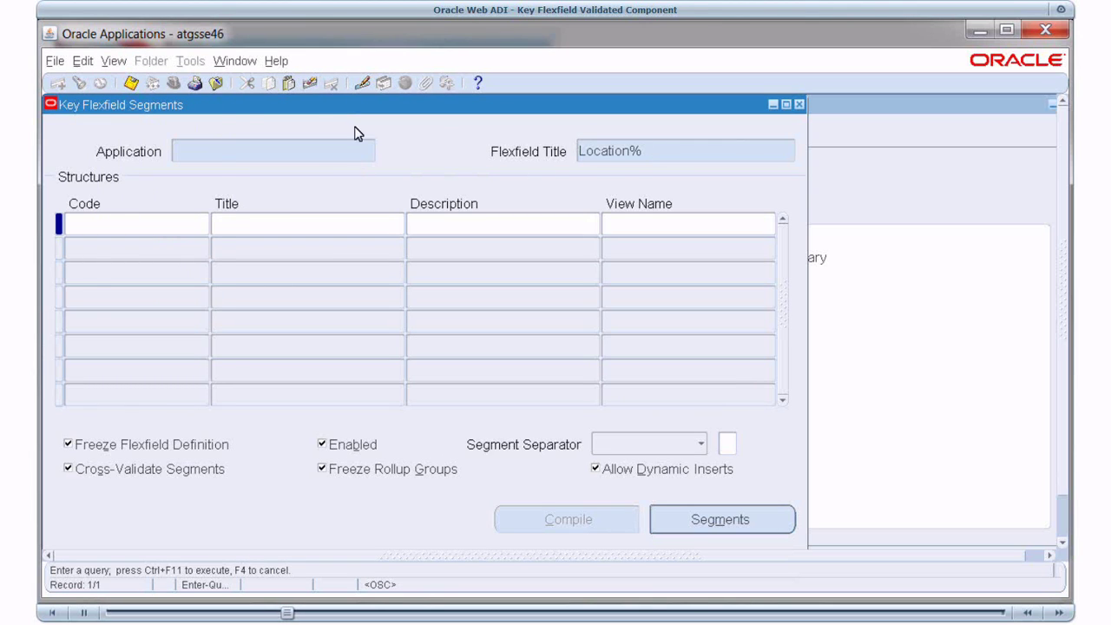
pyautogui.click(113, 61)
pyautogui.moveTo(140, 169)
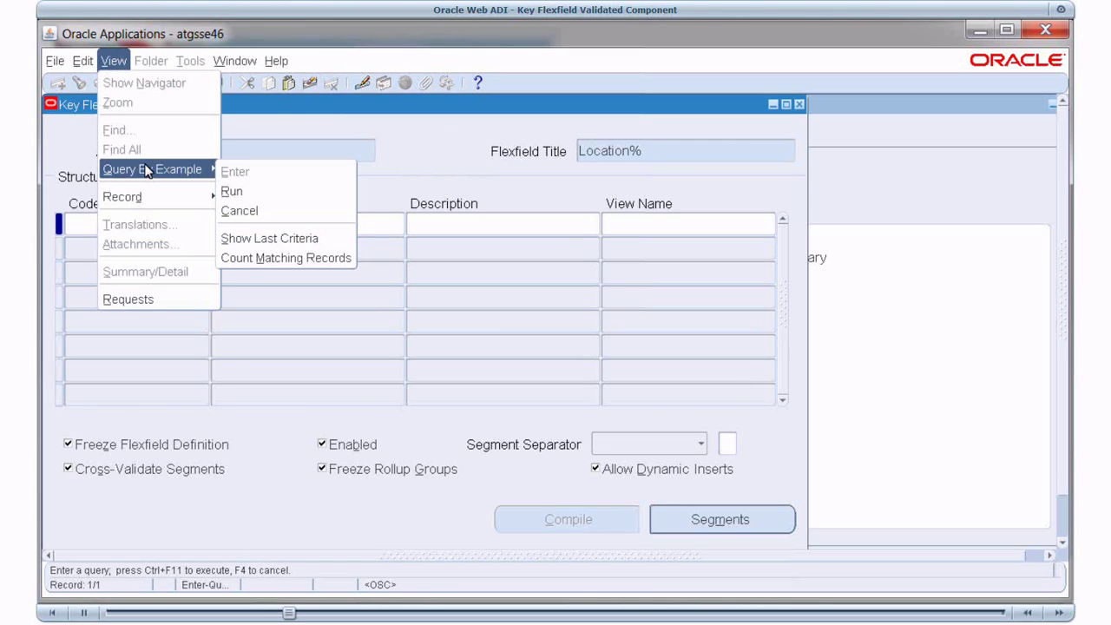
pyautogui.click(233, 191)
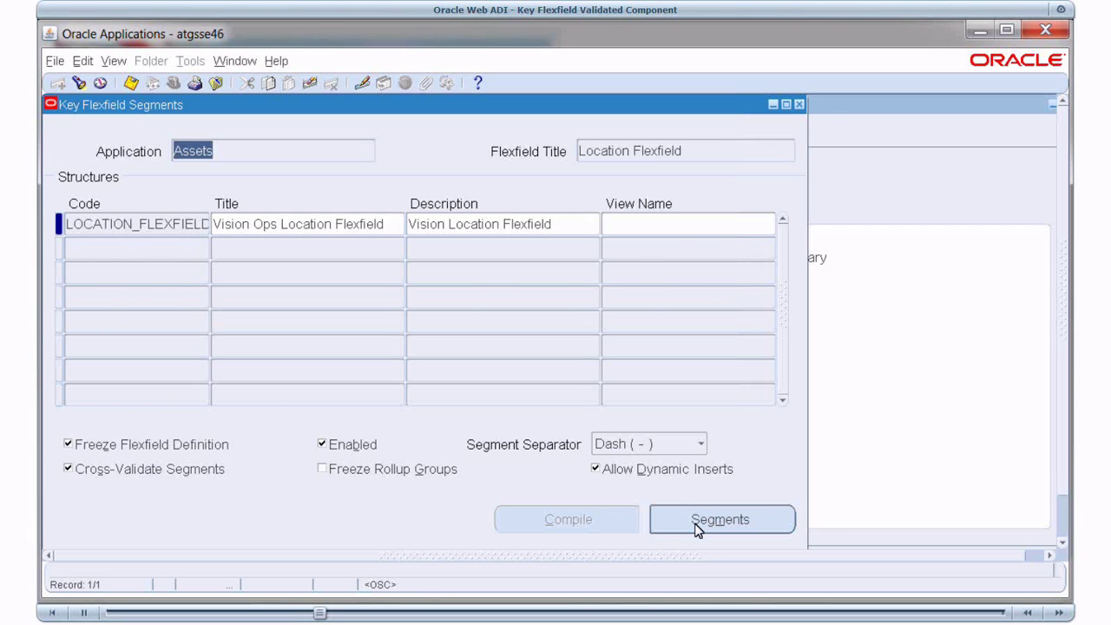
pyautogui.click(697, 523)
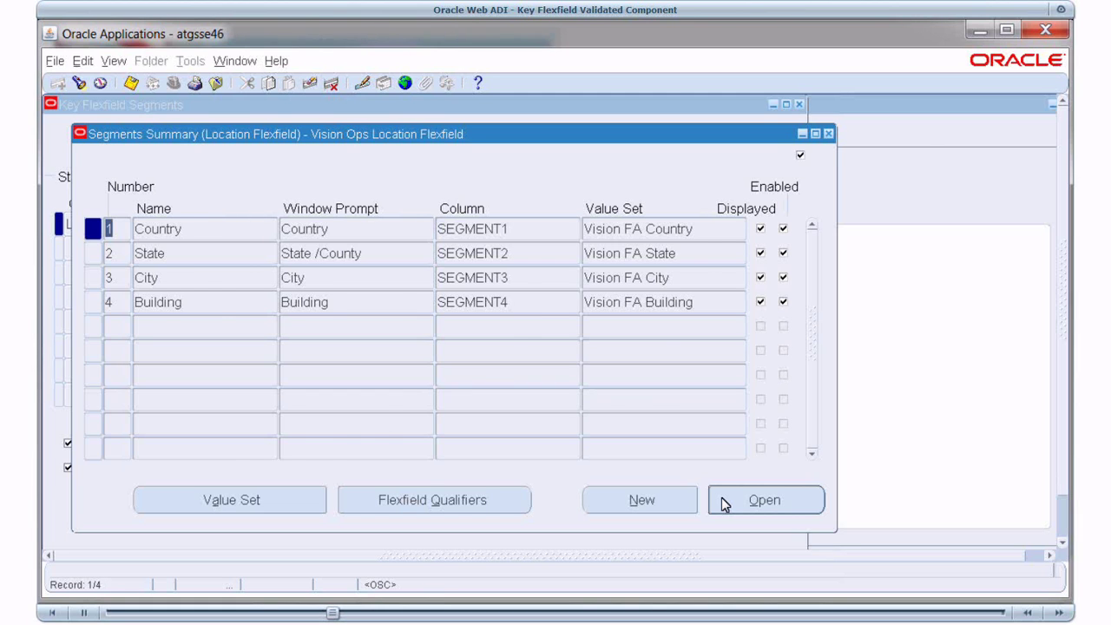
# - Inspect the Country segment's Vision FA Country value set
pyautogui.click(725, 505)
pyautogui.click(525, 512)
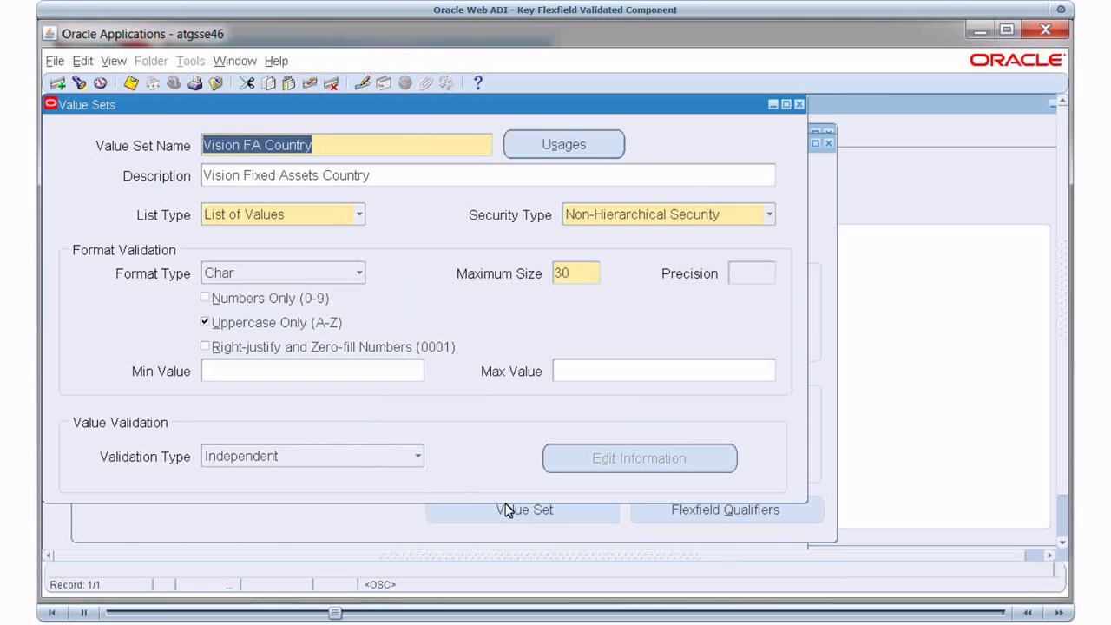
pyautogui.click(800, 105)
pyautogui.click(830, 142)
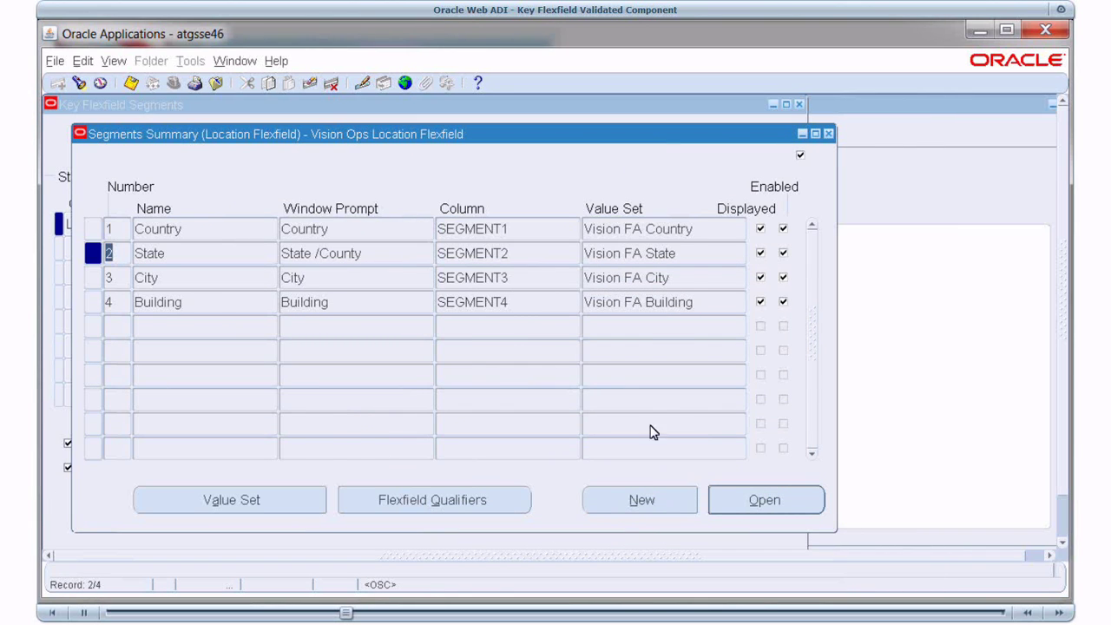
# - Inspect the State segment's Vision FA State value set, then return to kffdemo.sql
pyautogui.click(771, 491)
pyautogui.click(555, 511)
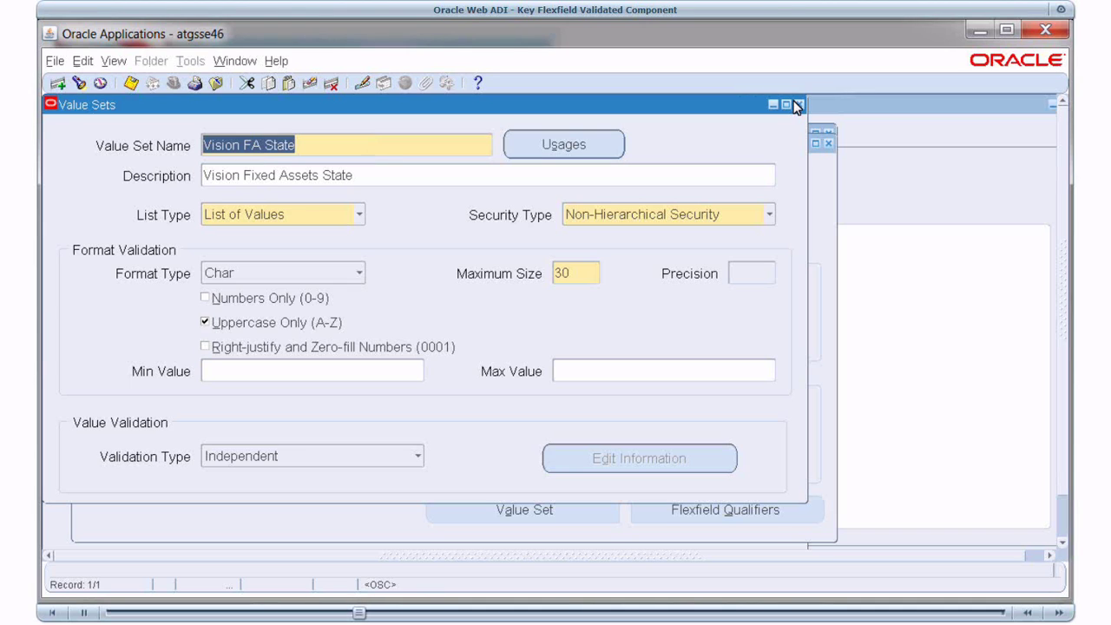
pyautogui.click(796, 105)
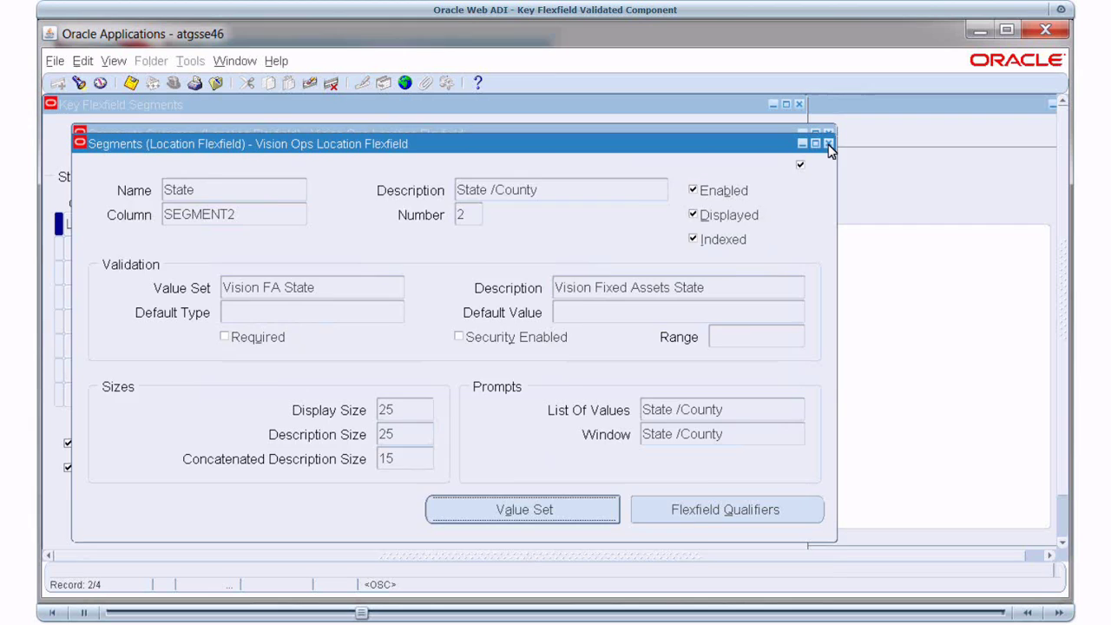
pyautogui.click(828, 144)
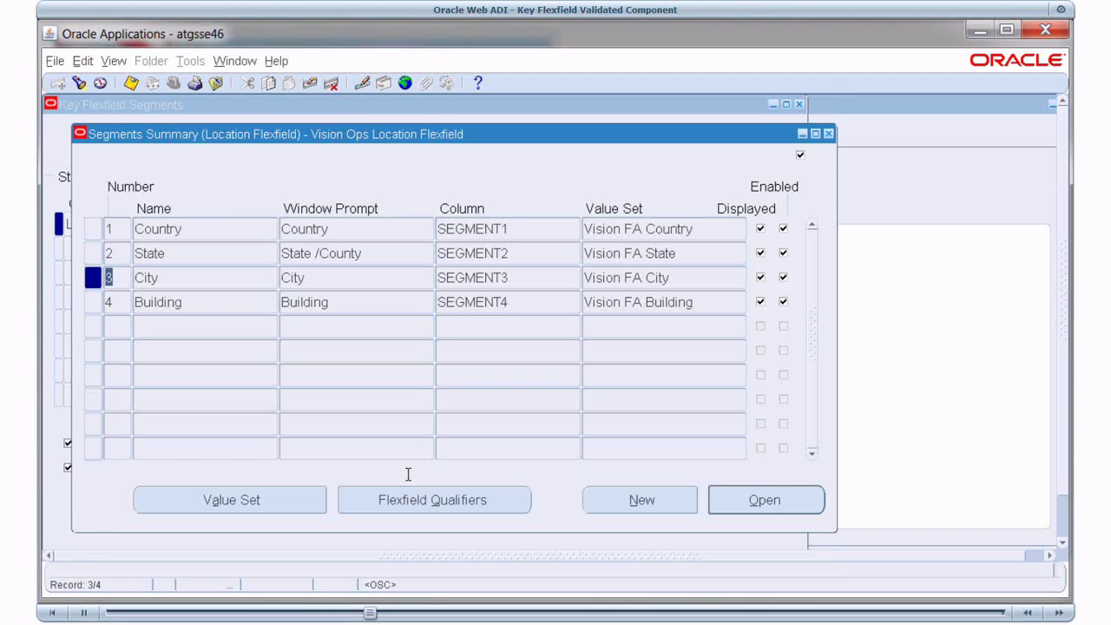
pyautogui.hotkey('alt', 'Tab')
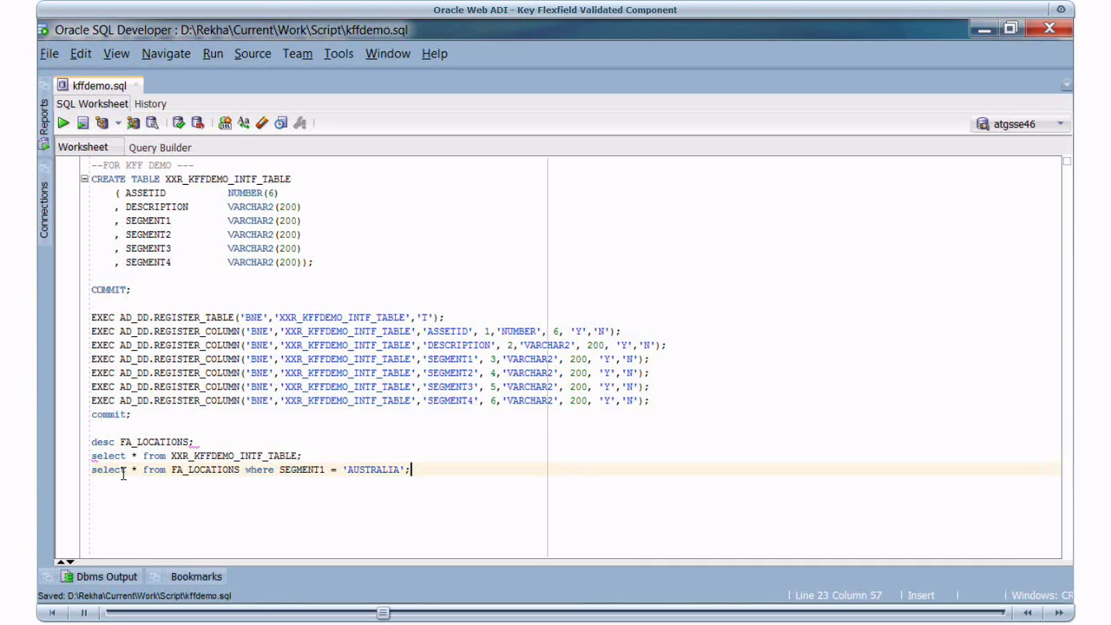
# - Query FA_LOCATIONS for SEGMENT1 = 'AUSTRALIA', returning the AUSTRALIA/N/A/SYDNEY/OFFICE1 row
pyautogui.hotkey('shift', 'Home')
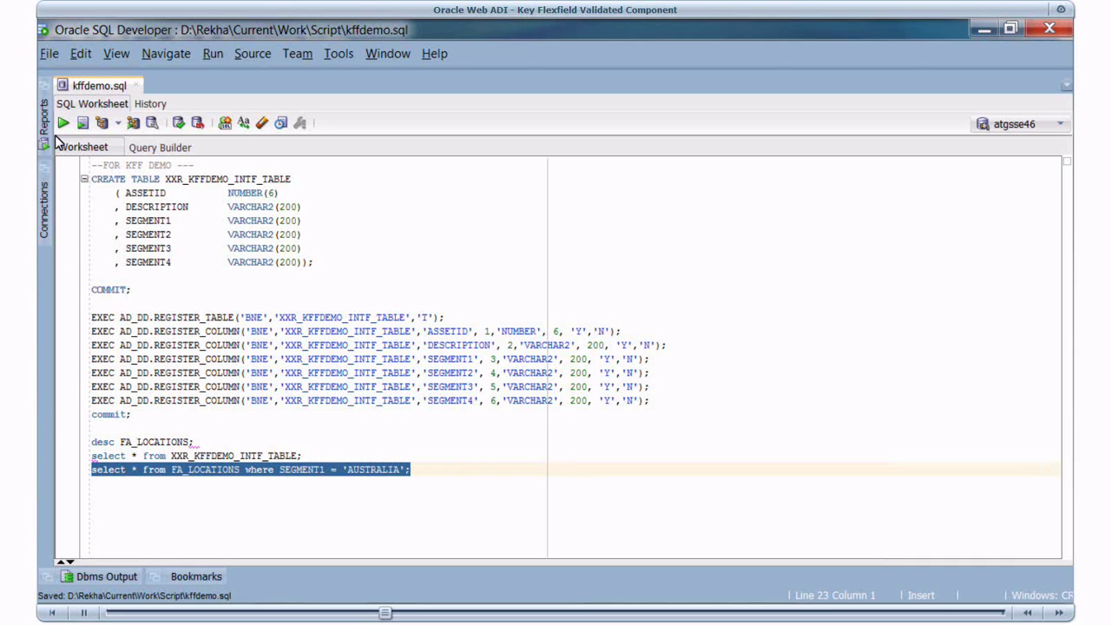
pyautogui.click(62, 123)
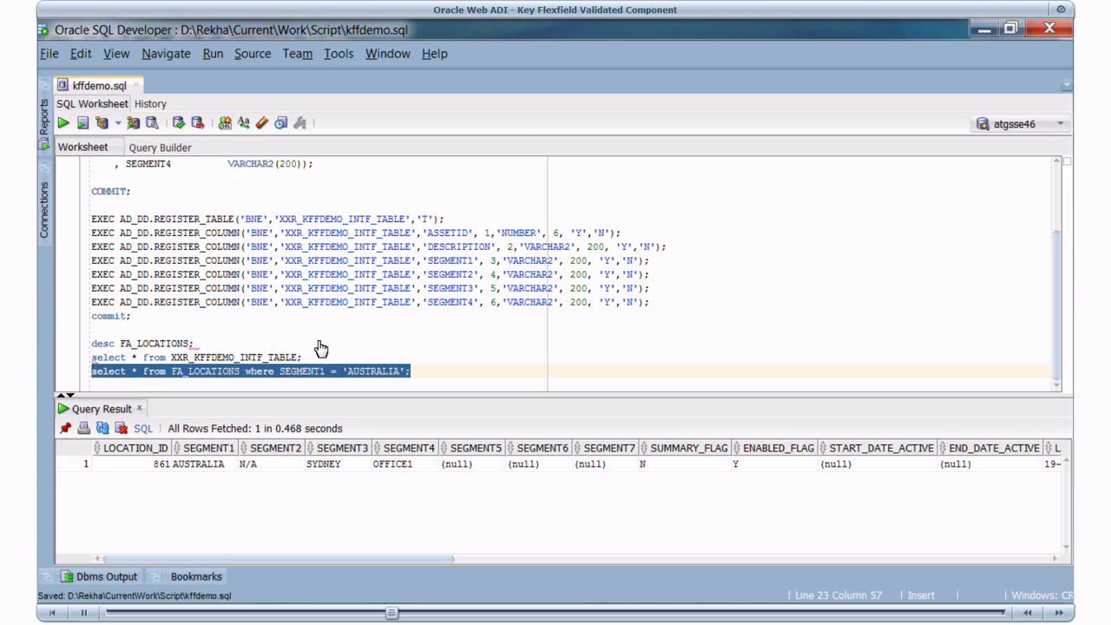
pyautogui.hotkey('alt', 'Tab')
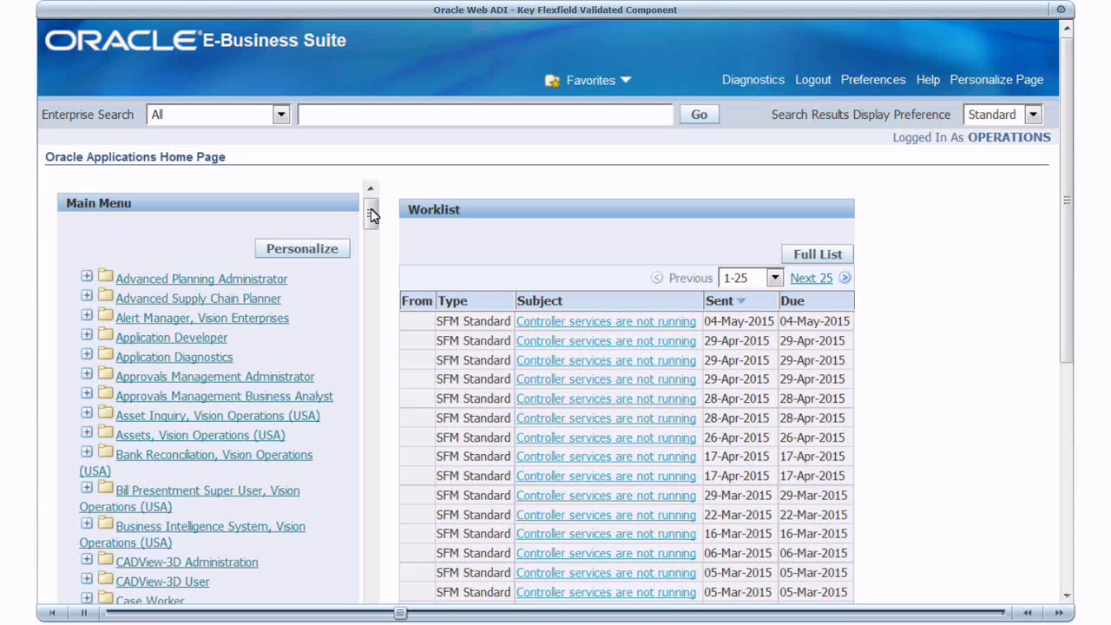
# - Go to Desktop Integration Manager > Create Integrator from the Main Menu
pyautogui.moveTo(370, 214); pyautogui.dragTo(371, 308)
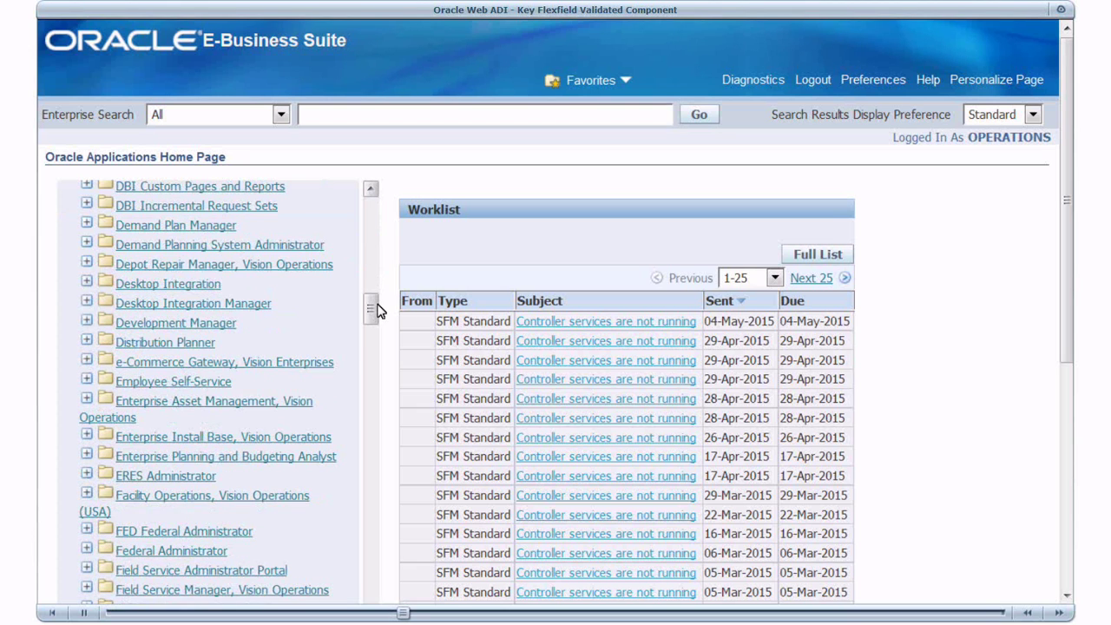
pyautogui.click(257, 309)
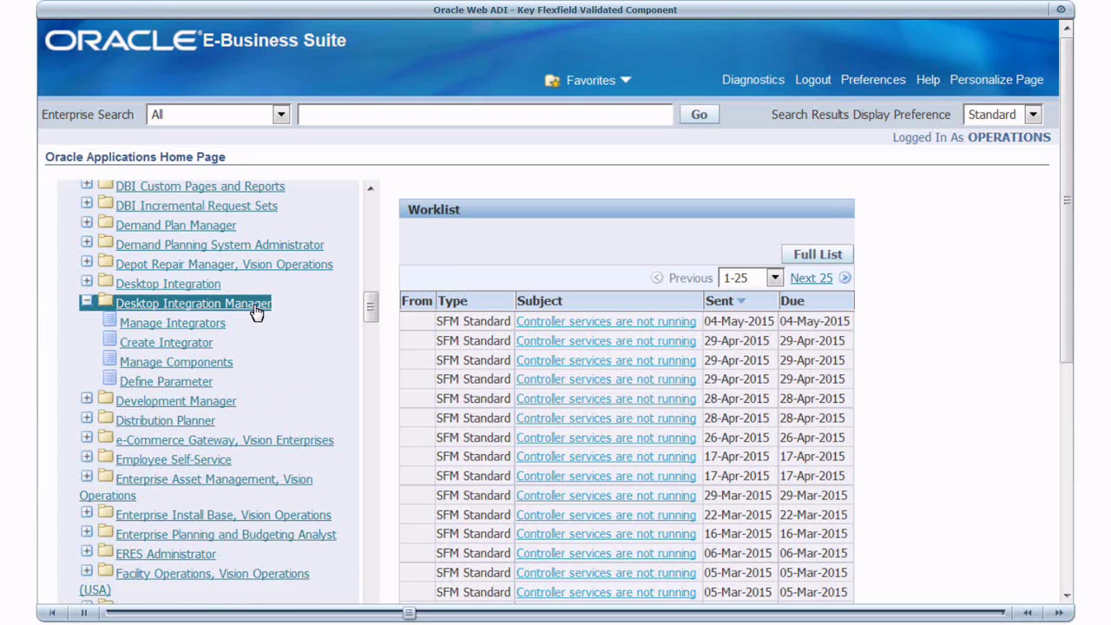
pyautogui.click(202, 347)
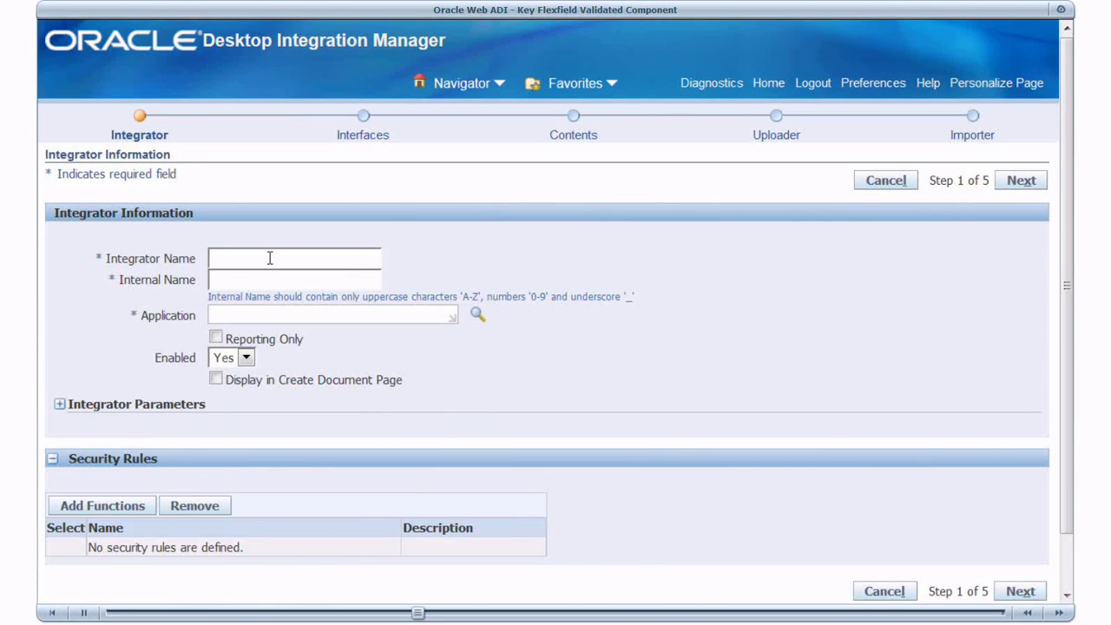
# - Define integrator 'XXR KFF Demo' (XXR_KFF_DEMO) under Web Applications Desktop Integrator, shown on Create Document page
pyautogui.click(269, 258)
pyautogui.write('XXR KFF Demo')
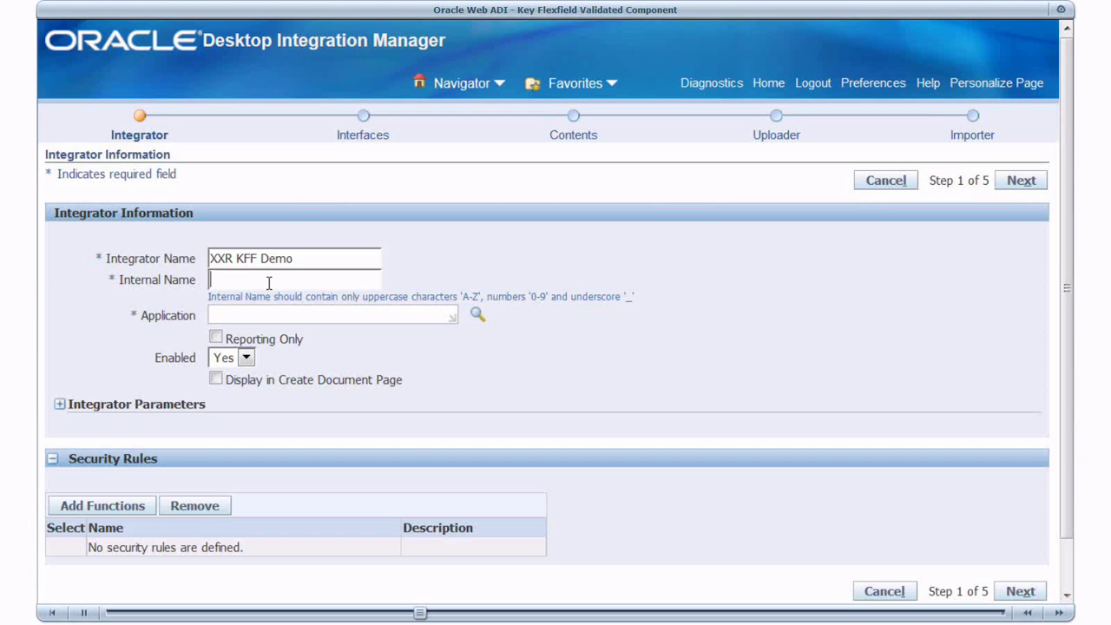
pyautogui.click(269, 279)
pyautogui.write('XXR_KFF_DEMO')
pyautogui.click(266, 315)
pyautogui.write('Web App')
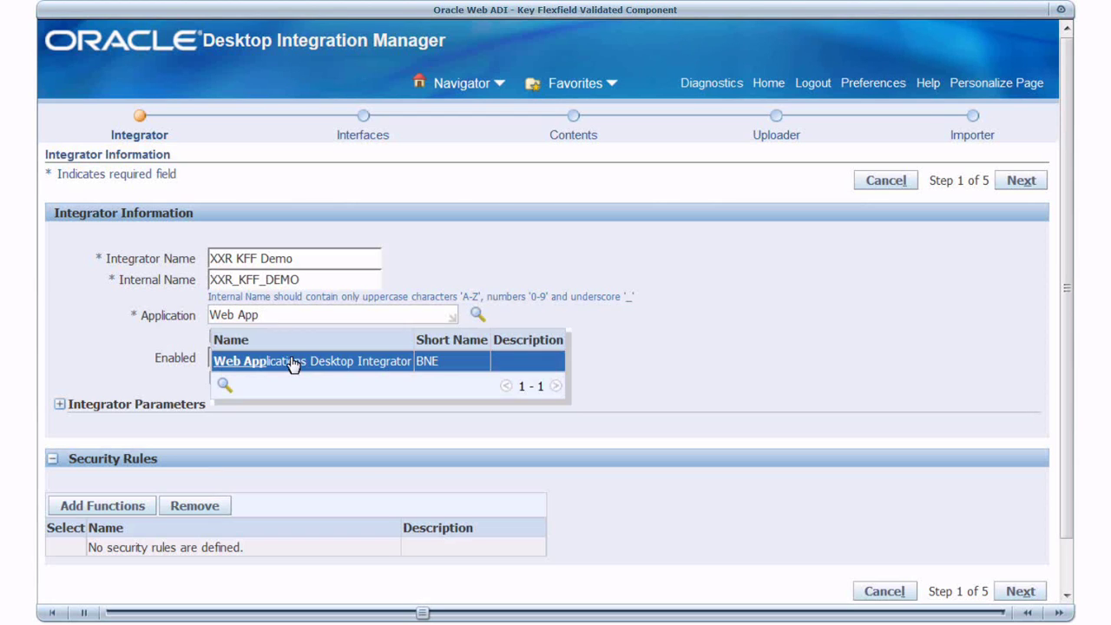
pyautogui.click(292, 365)
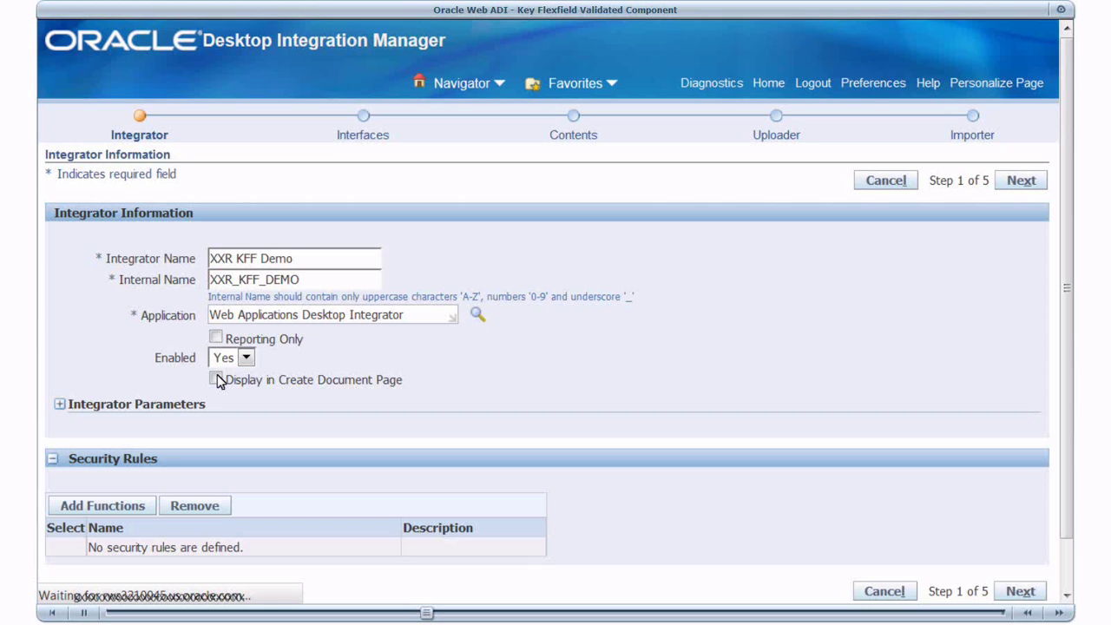
pyautogui.click(216, 380)
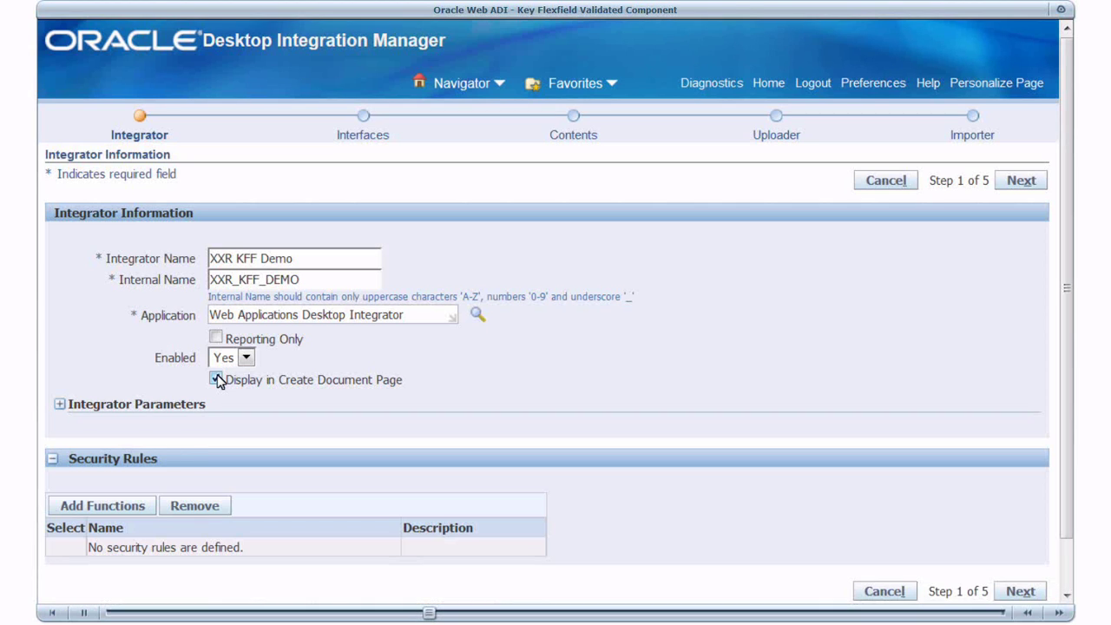
# - Secure the integrator with the Desktop Integration - Create Document function and continue to Interfaces
pyautogui.click(126, 507)
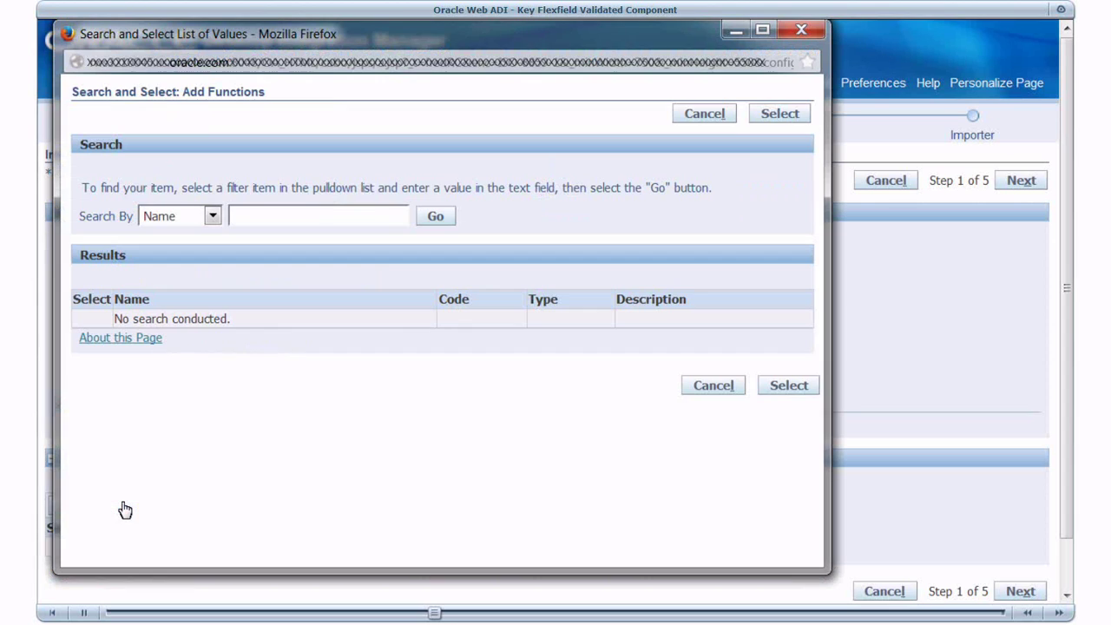
pyautogui.click(313, 218)
pyautogui.write('Desktop%')
pyautogui.click(425, 219)
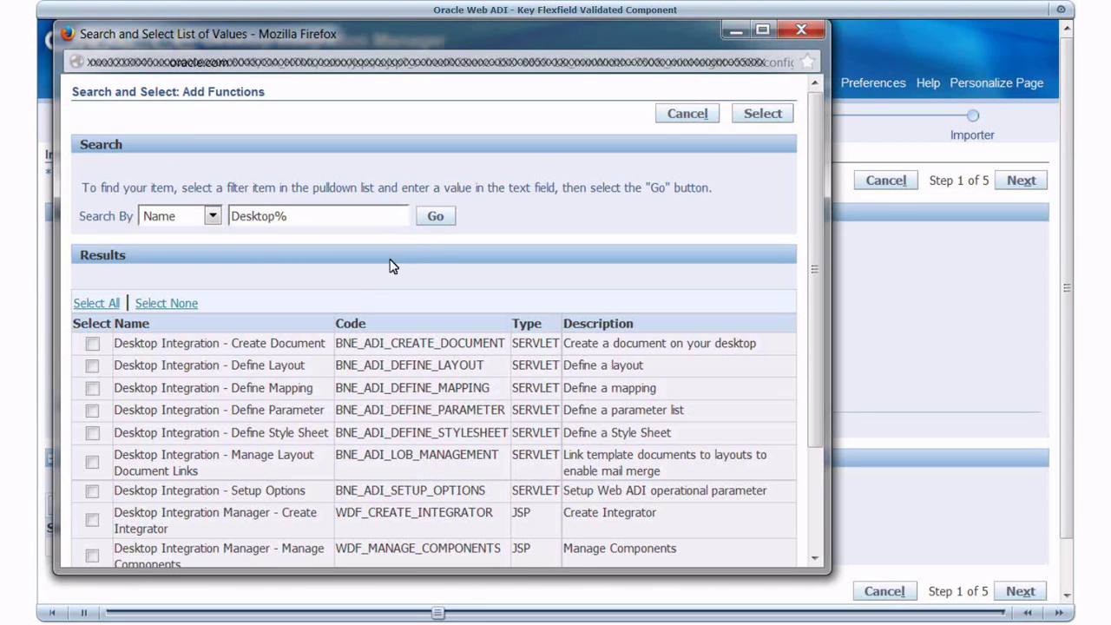
pyautogui.click(92, 344)
pyautogui.click(750, 116)
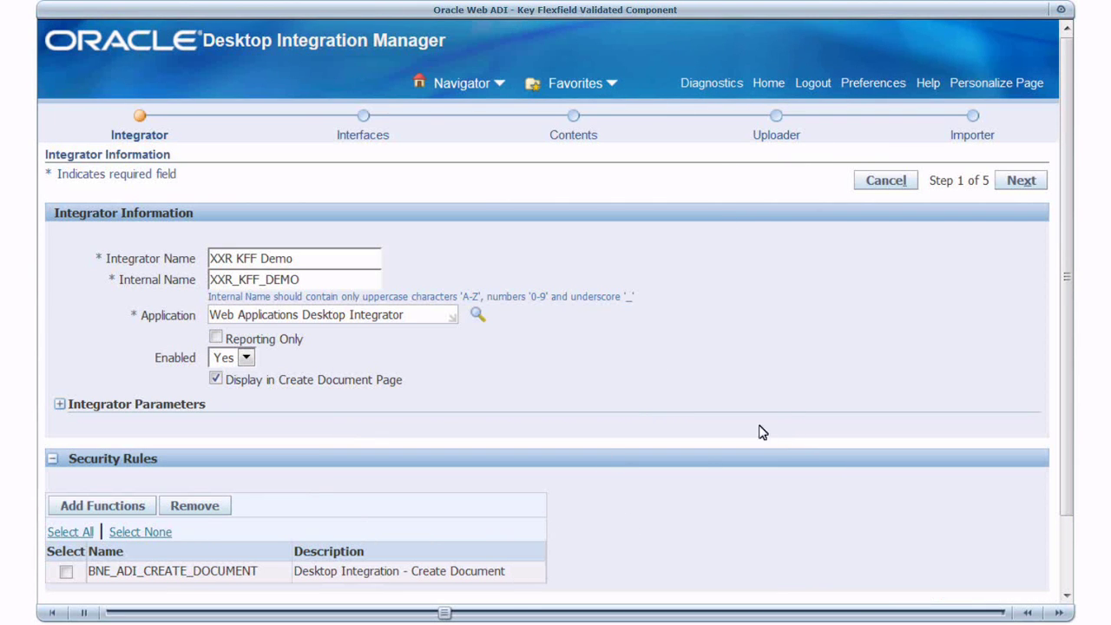
pyautogui.click(1015, 182)
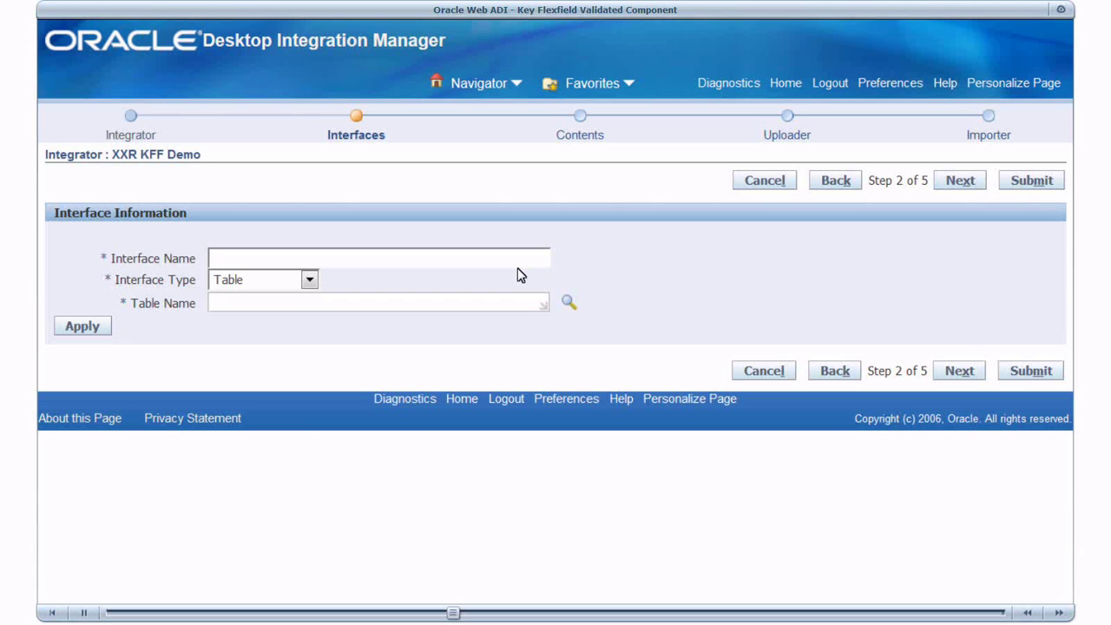
# - Create the 'XXR KFF Interface' table interface on XXR_KFFDEMO_INTF_TABLE
pyautogui.write('XXR KFF Interface')
pyautogui.click(392, 302)
pyautogui.write('XXR_KF')
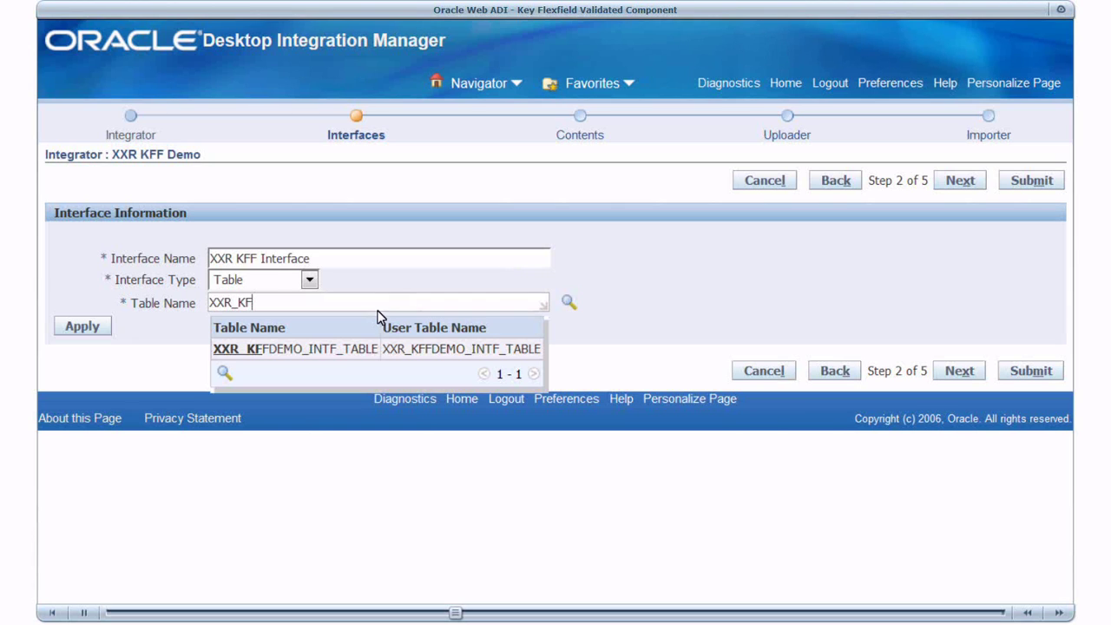
pyautogui.click(345, 359)
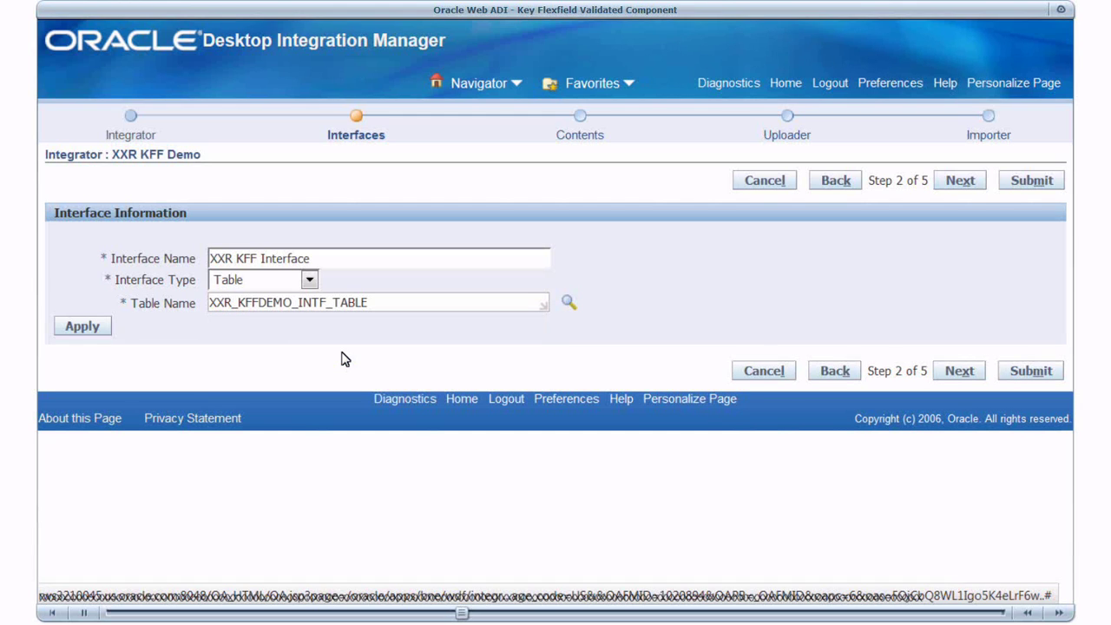
pyautogui.click(94, 328)
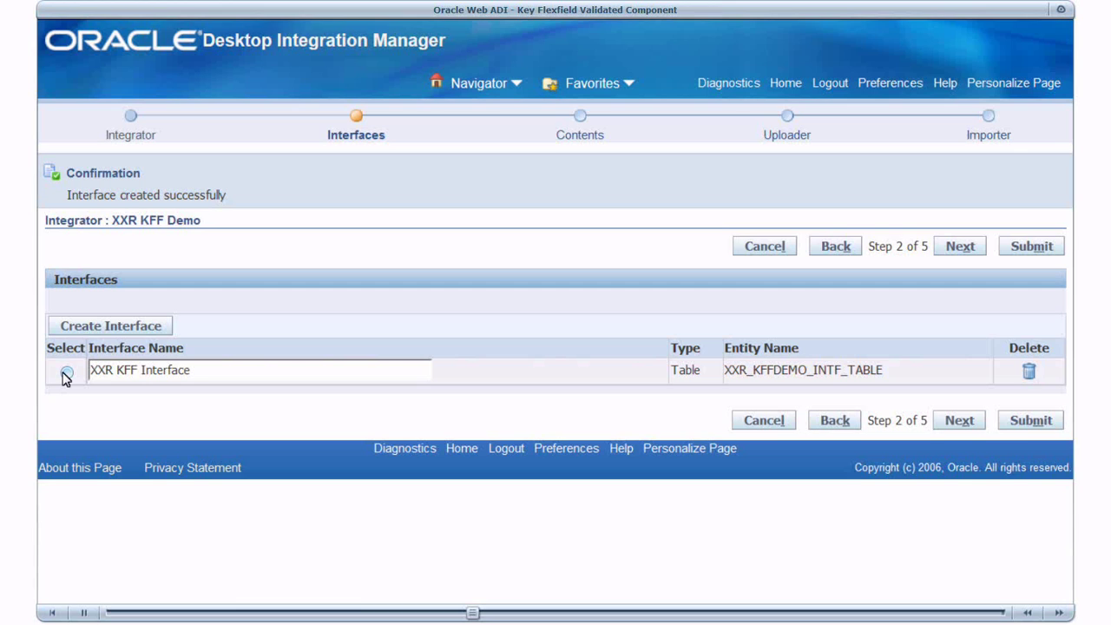
# - Add a displayed String attribute KFFPARENT with hint text 'Location Key Flexfield' to XXR KFF Interface
pyautogui.click(66, 373)
pyautogui.scroll(-3, 69, 356)
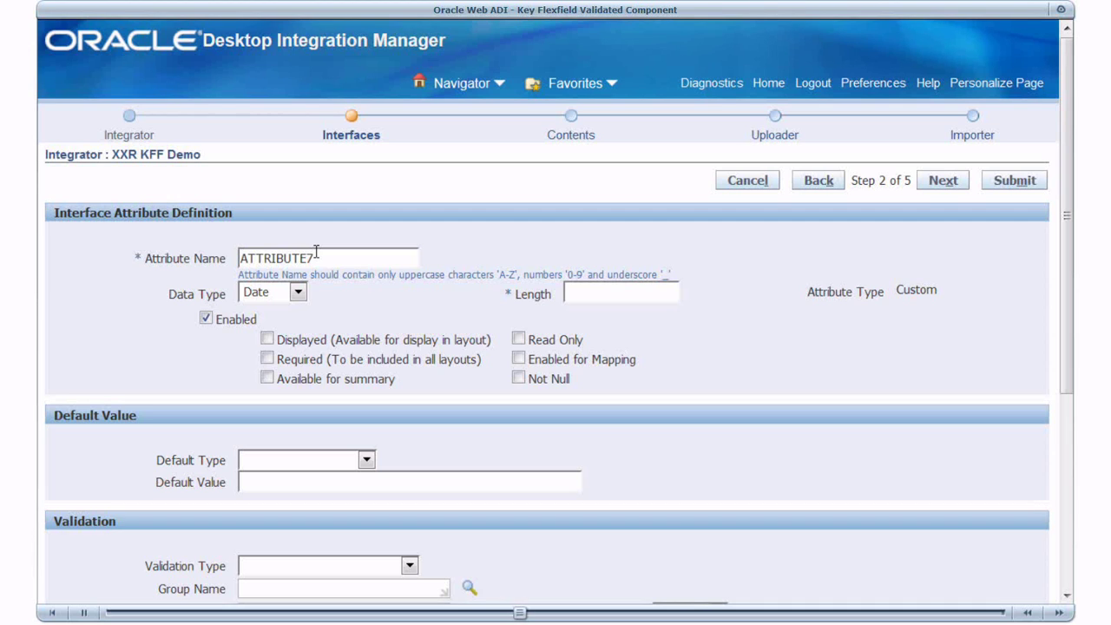
pyautogui.doubleClick(316, 252)
pyautogui.write('KFFPARENT')
pyautogui.click(297, 293)
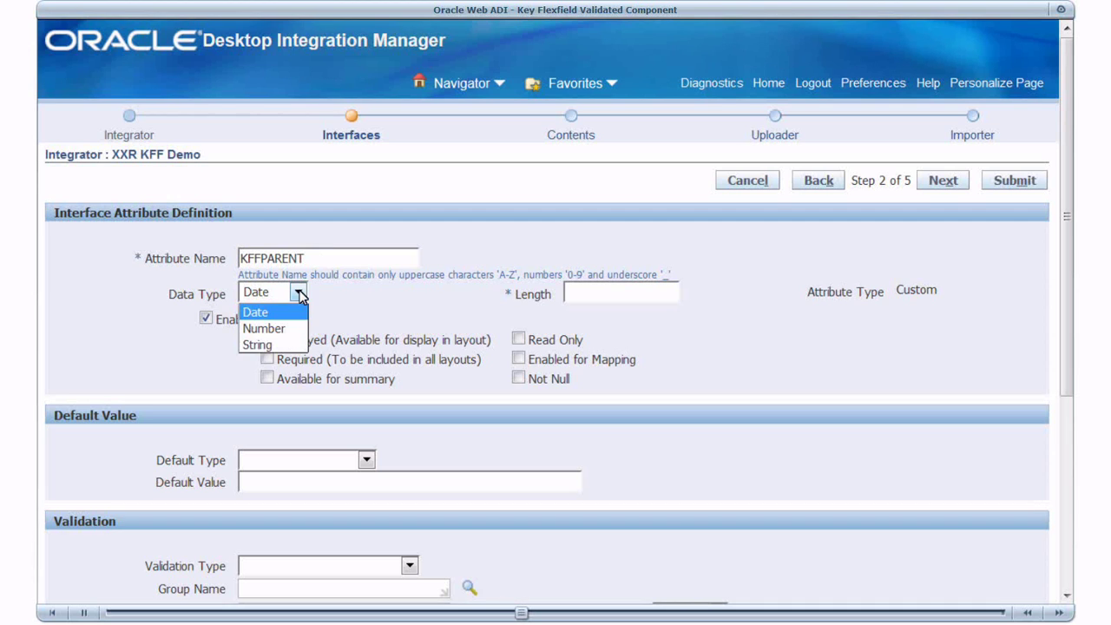
pyautogui.click(291, 347)
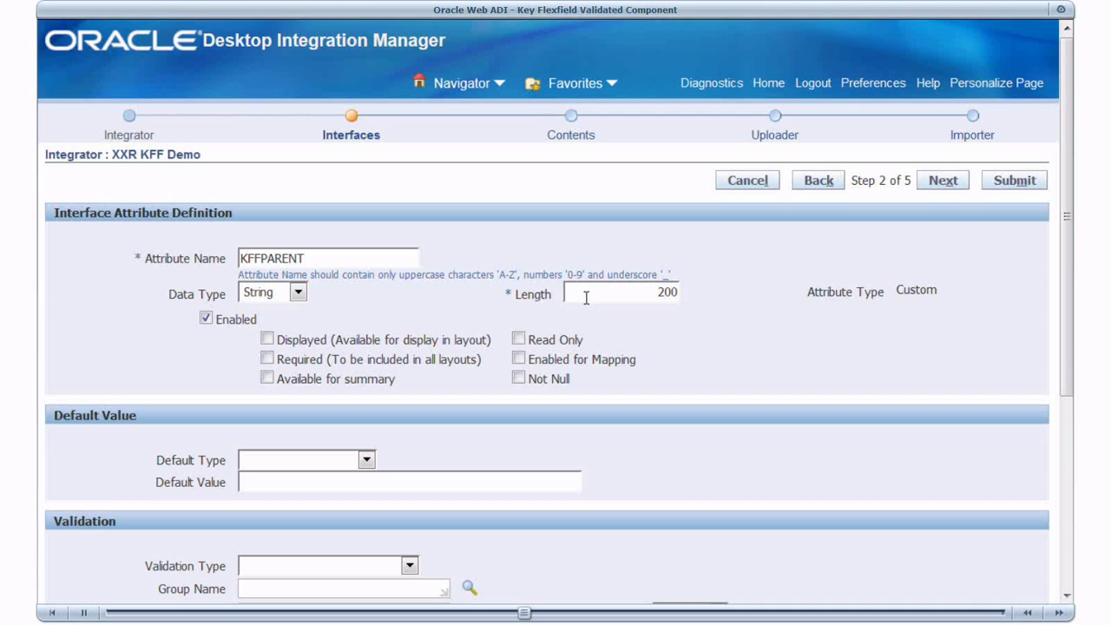
pyautogui.click(266, 341)
pyautogui.scroll(-2, 1061, 413)
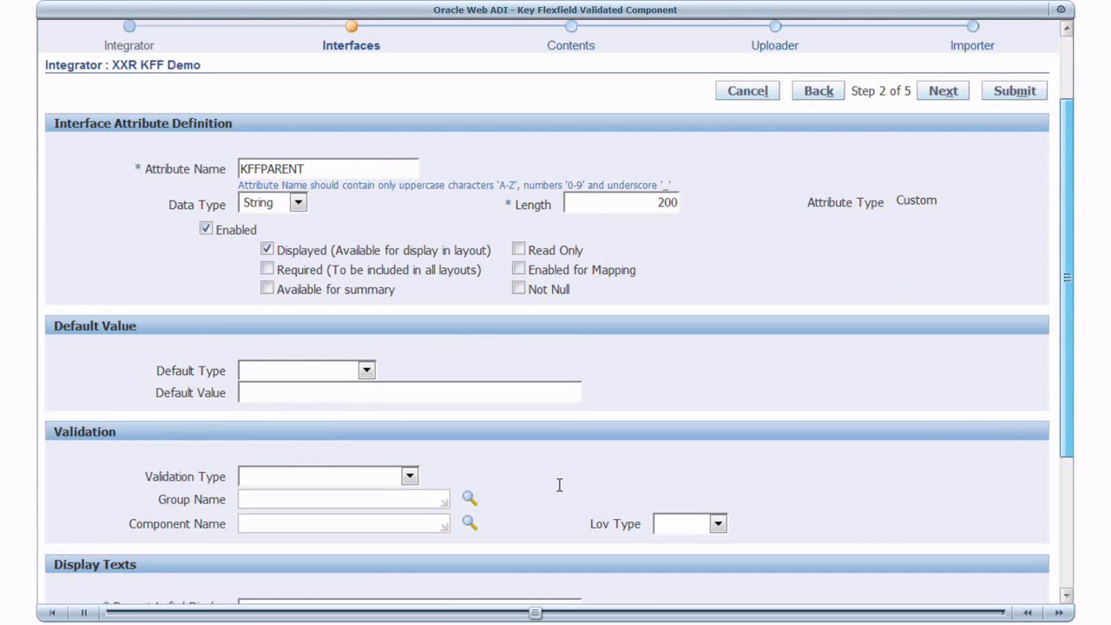
pyautogui.scroll(-4, 247, 487)
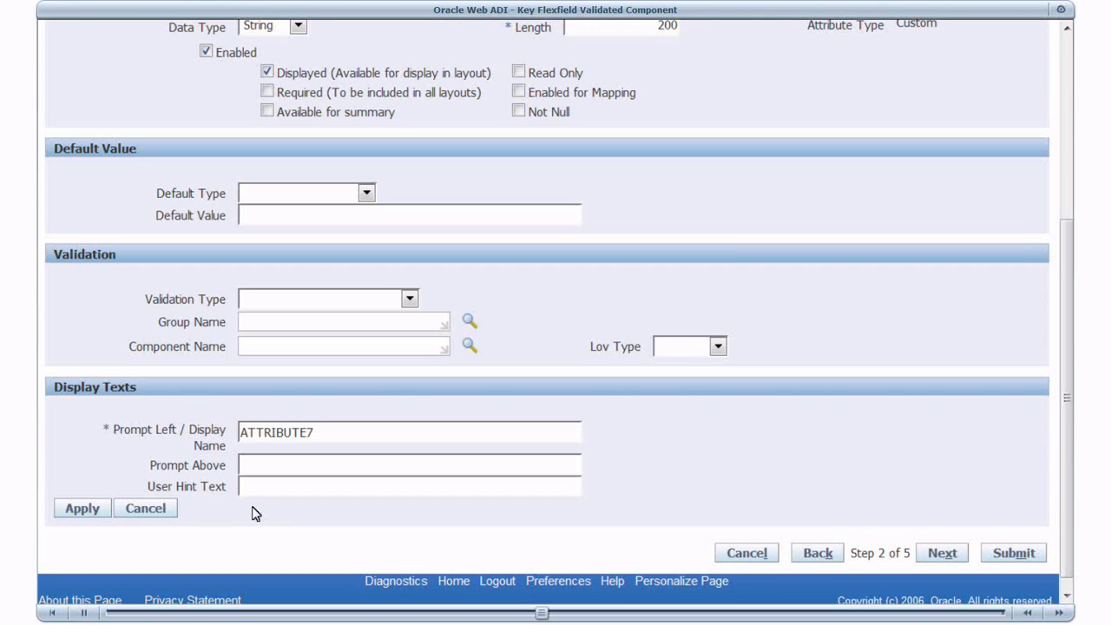
pyautogui.write('Location Key Flexfield')
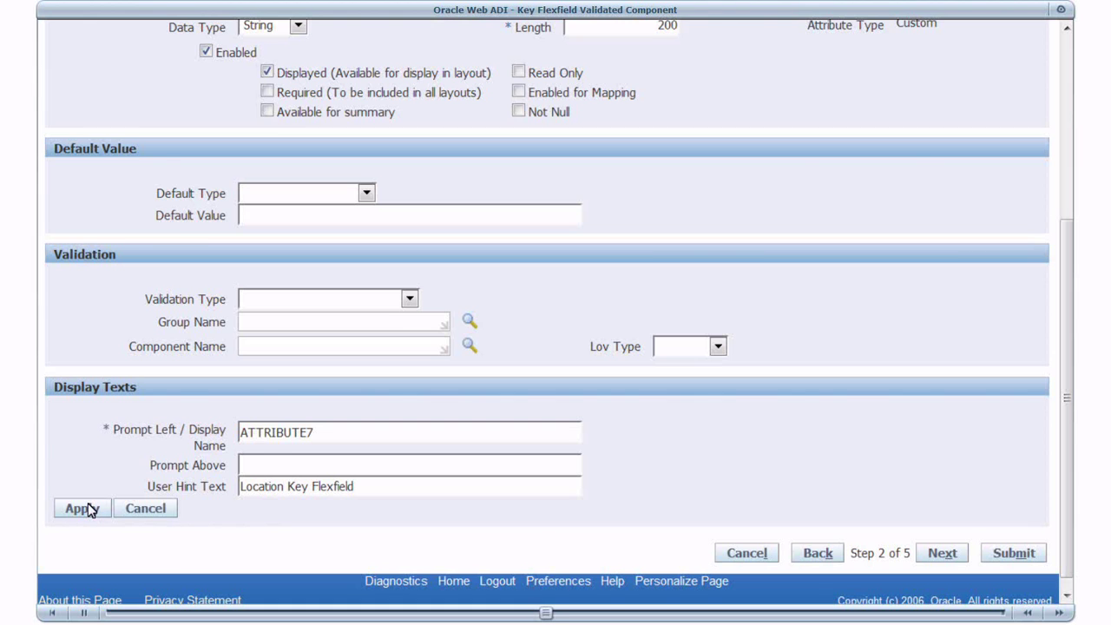
pyautogui.click(82, 509)
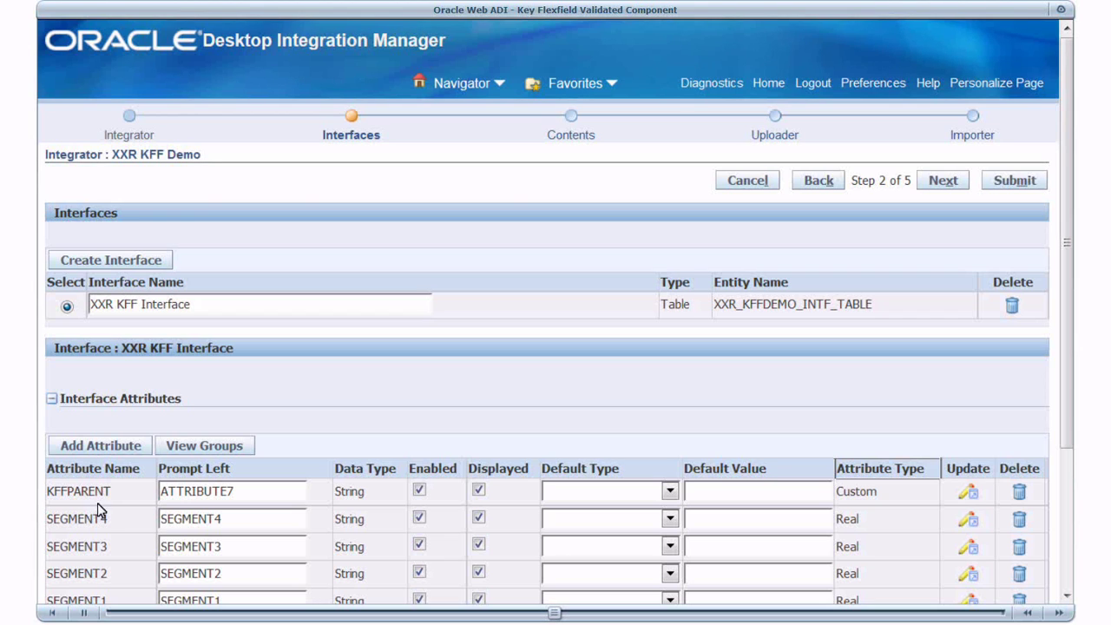
# - Uncheck Displayed for SEGMENT4, SEGMENT3, SEGMENT2 and SEGMENT1 of XXR KFF Interface
pyautogui.click(1069, 480)
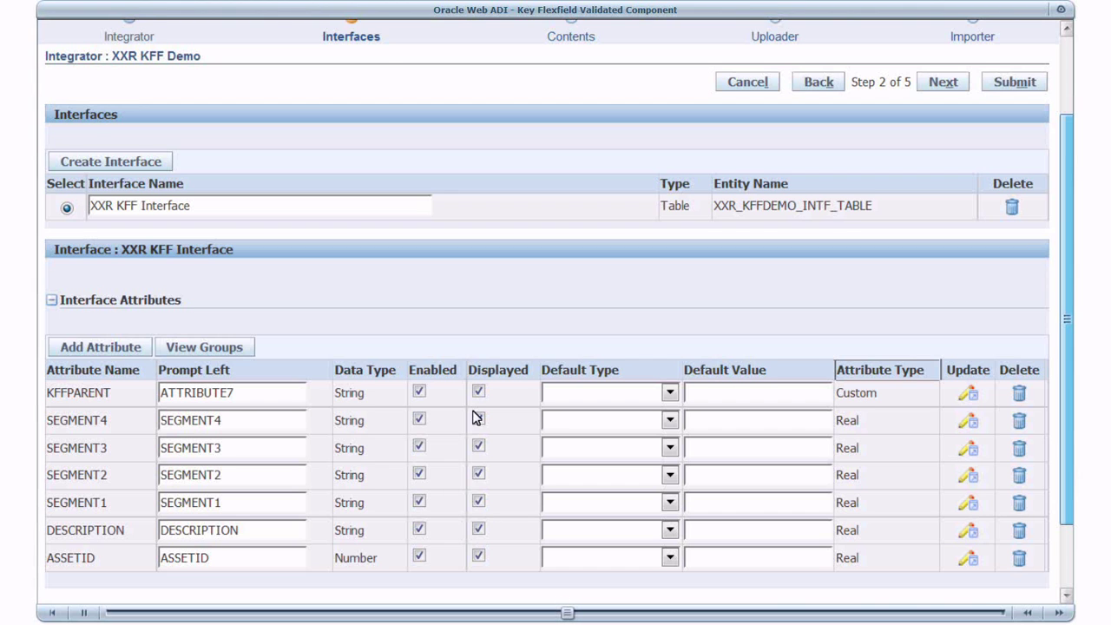
pyautogui.scroll(-1, 477, 418)
pyautogui.click(477, 415)
pyautogui.click(479, 439)
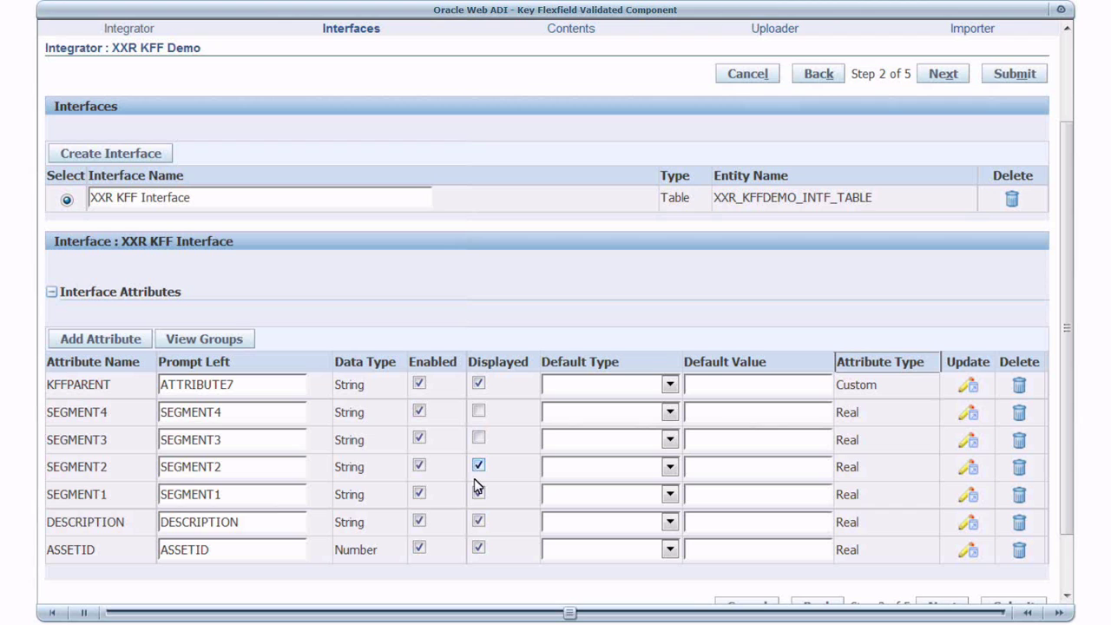
pyautogui.click(477, 468)
pyautogui.click(479, 494)
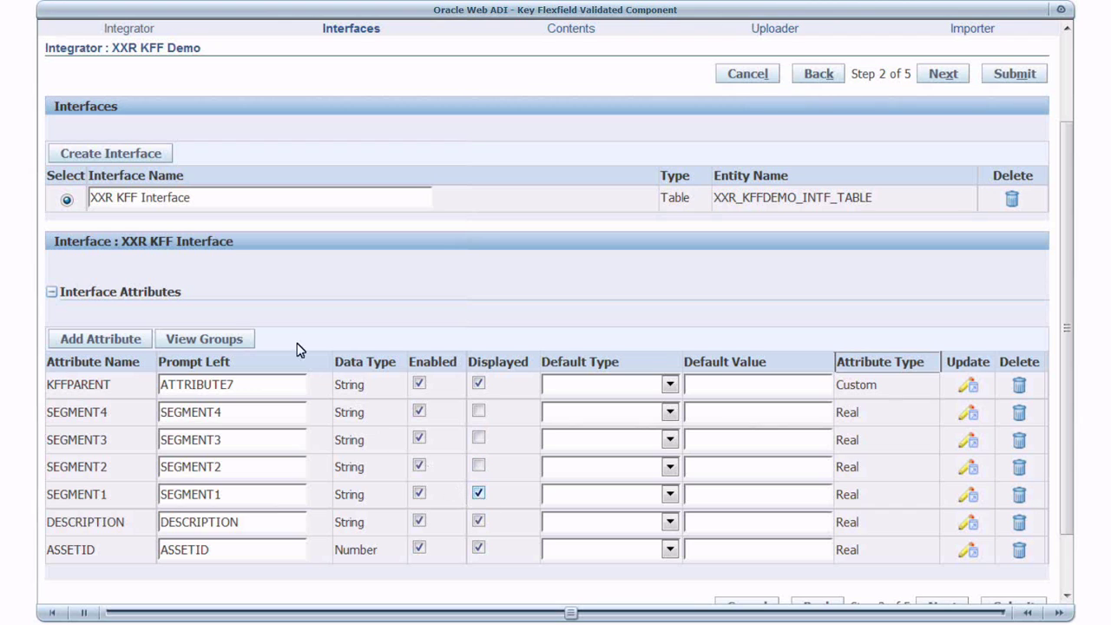
# - Start a new validation group named KEYFLEXFIELD with KFFPARENT as its parent attribute
pyautogui.click(236, 339)
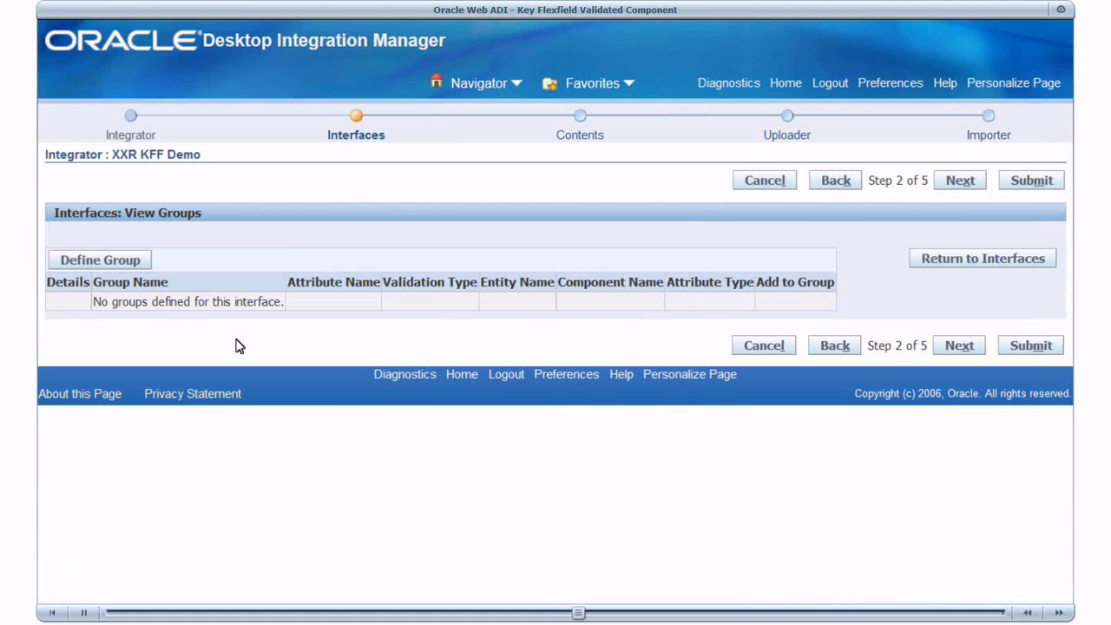
pyautogui.click(120, 260)
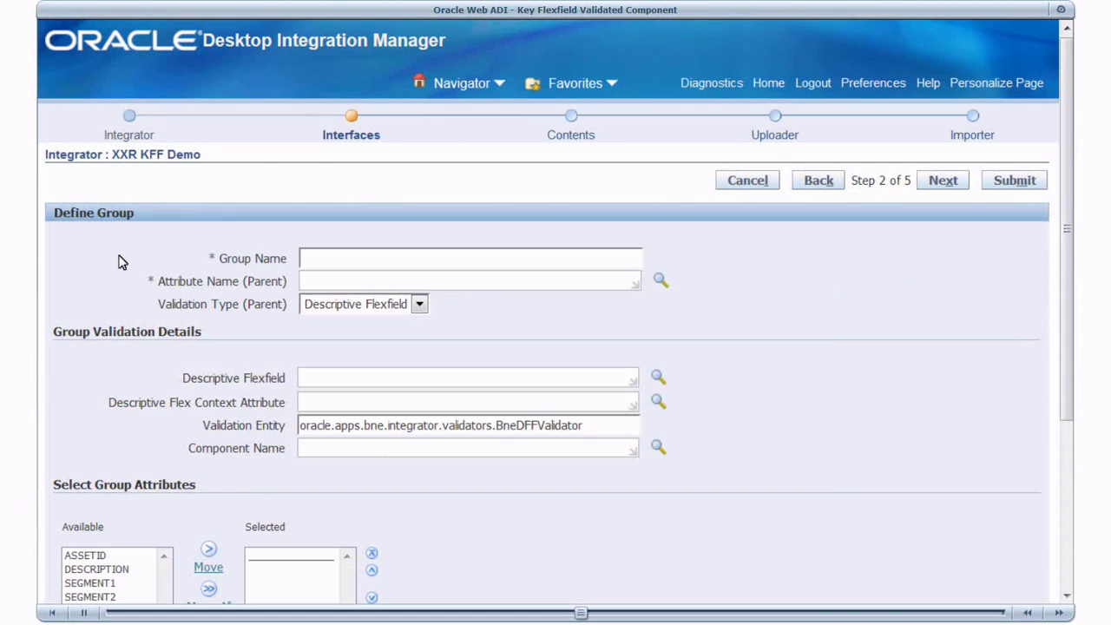
pyautogui.click(435, 252)
pyautogui.write('KEYFLEXFIELD')
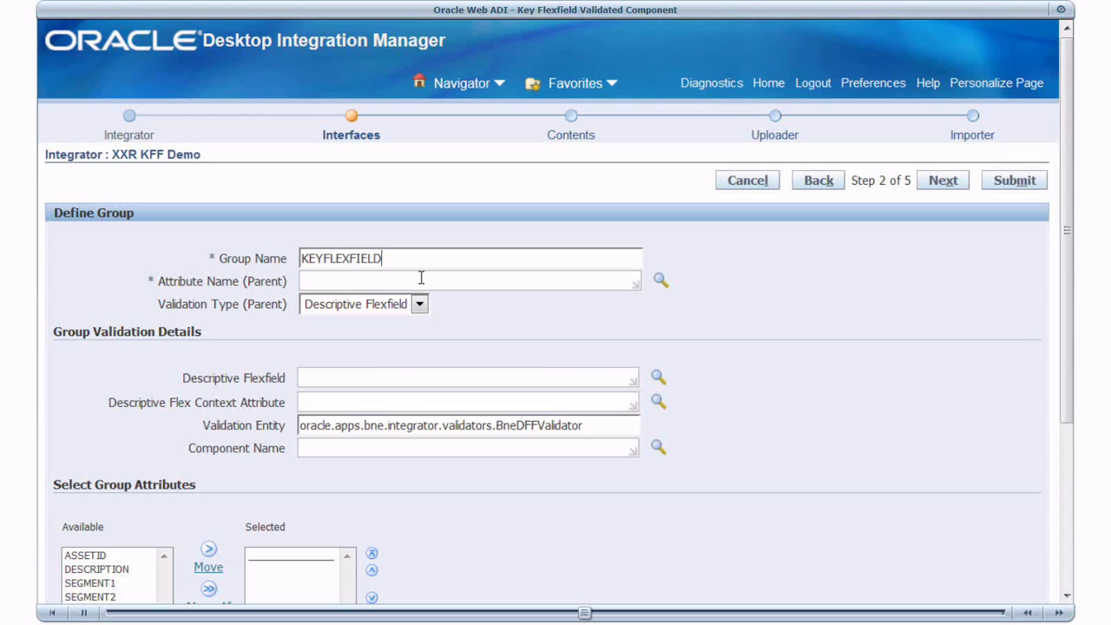
pyautogui.click(421, 278)
pyautogui.write('KFF')
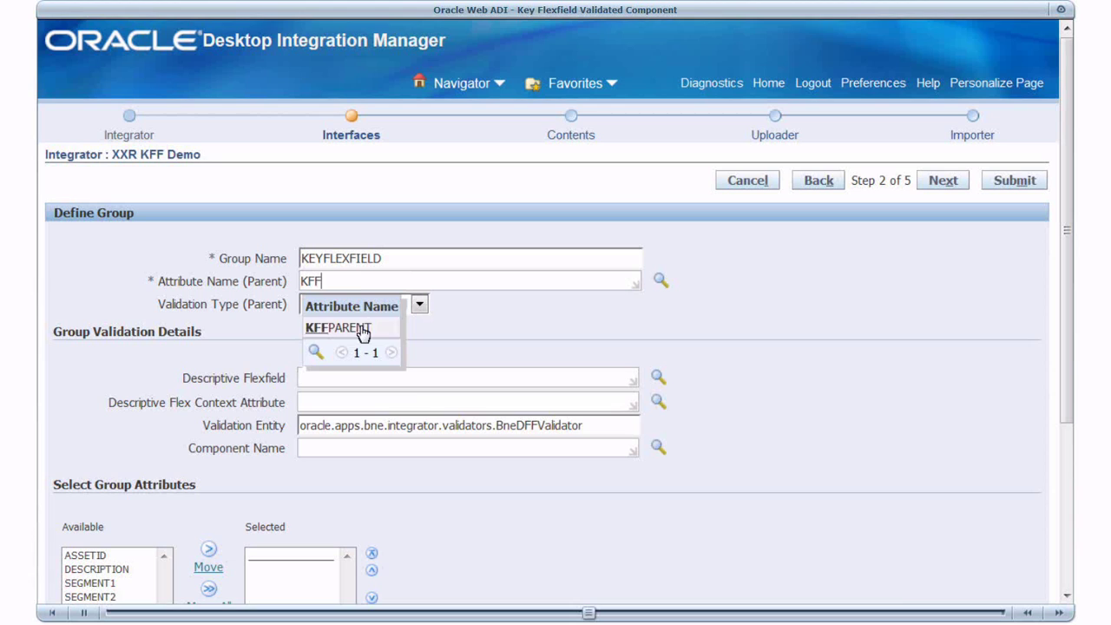
pyautogui.click(363, 329)
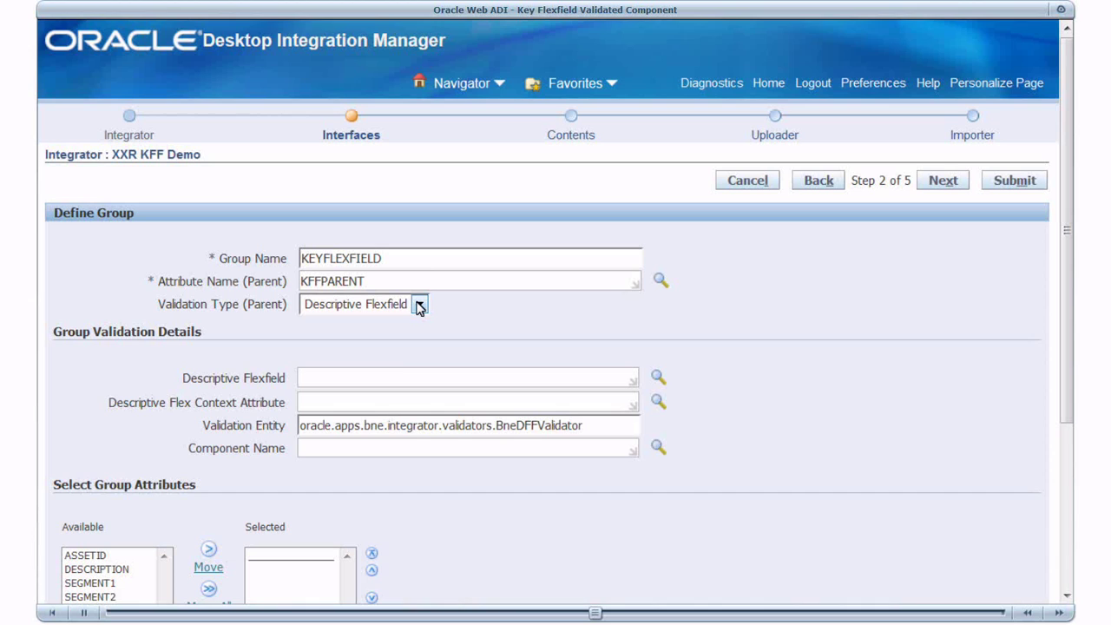
# - Validate it as a Key Flexfield against the Location Flexfield, Concat No, with OA_FLEX Component
pyautogui.click(405, 375)
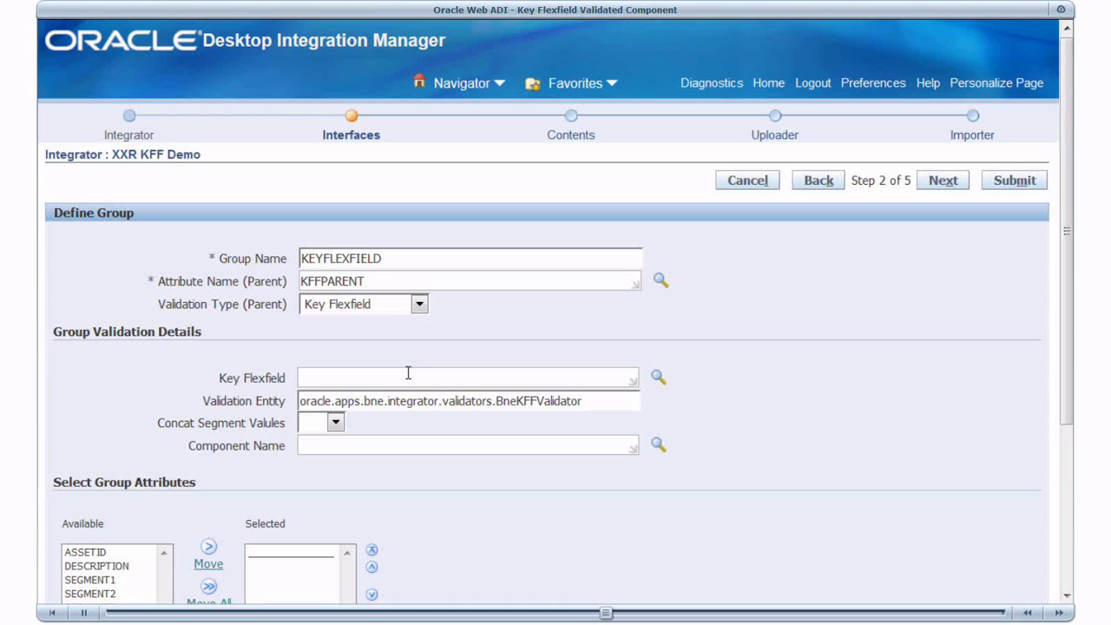
pyautogui.write('Locatio')
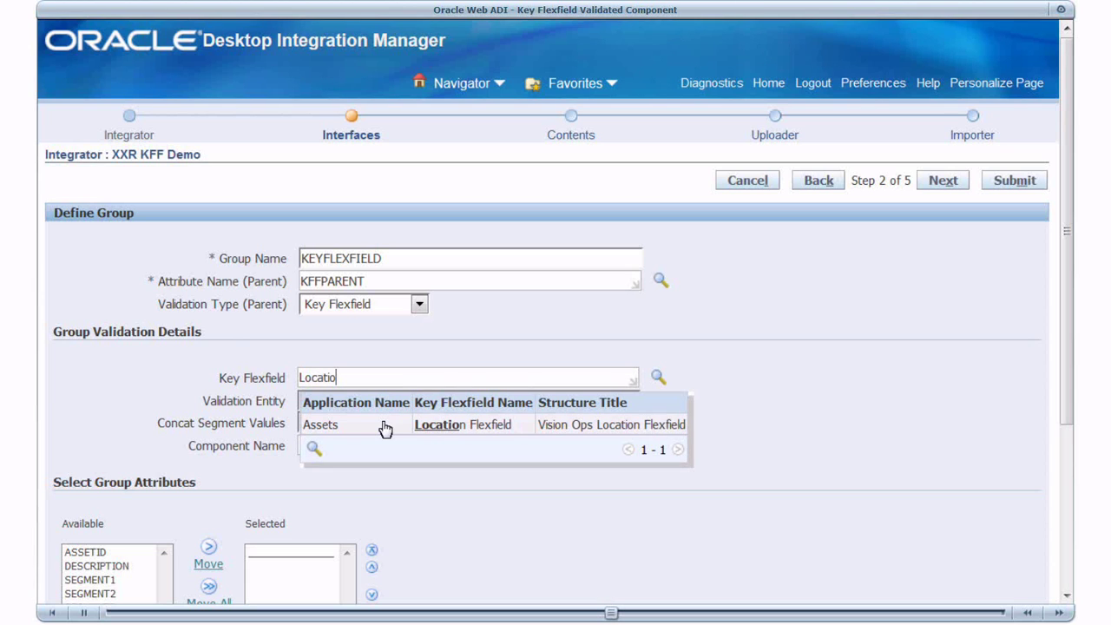
pyautogui.click(384, 426)
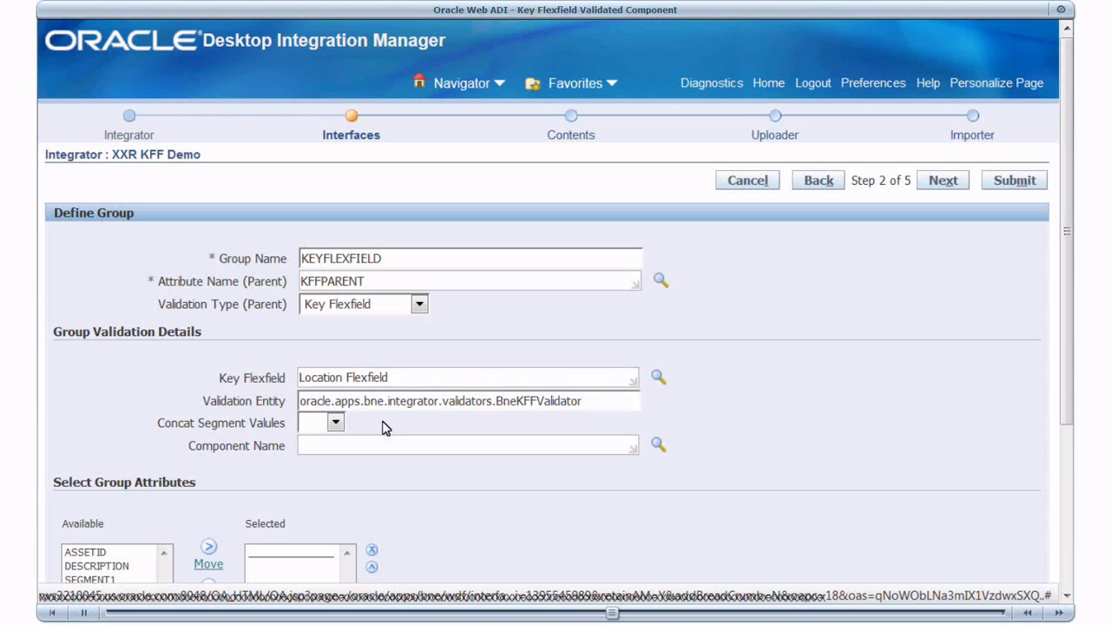
pyautogui.click(334, 423)
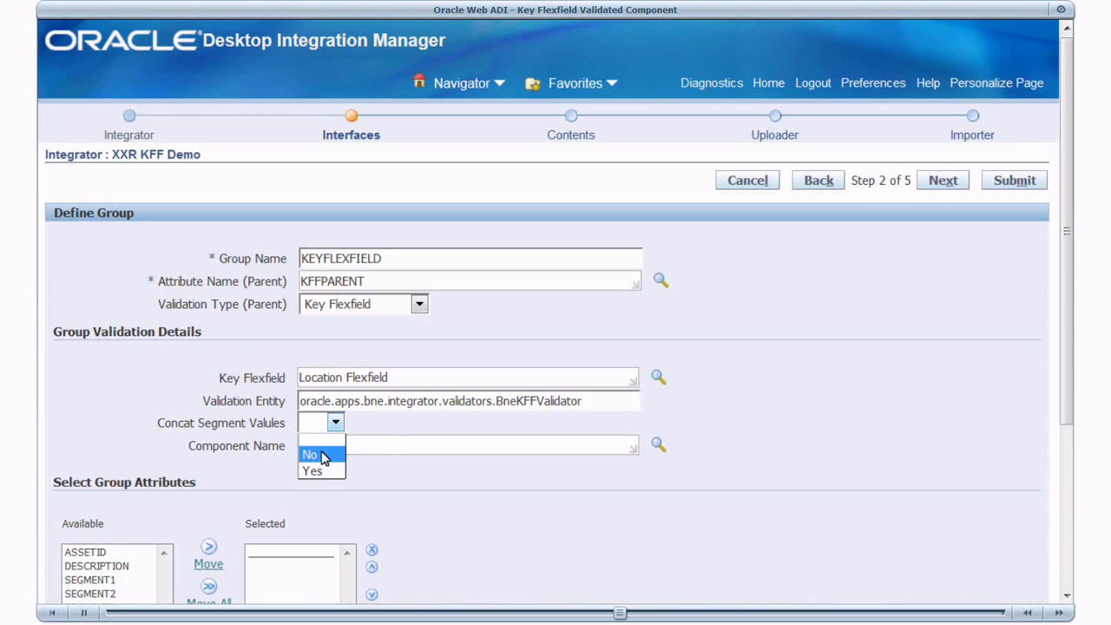
pyautogui.click(309, 452)
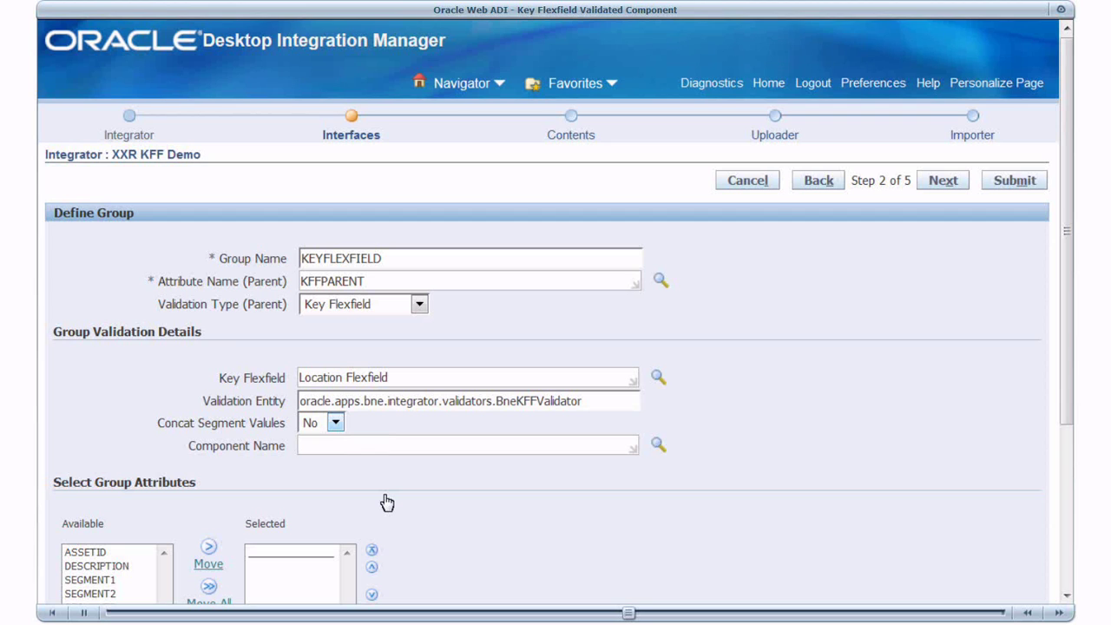
pyautogui.write('OA_FLEX')
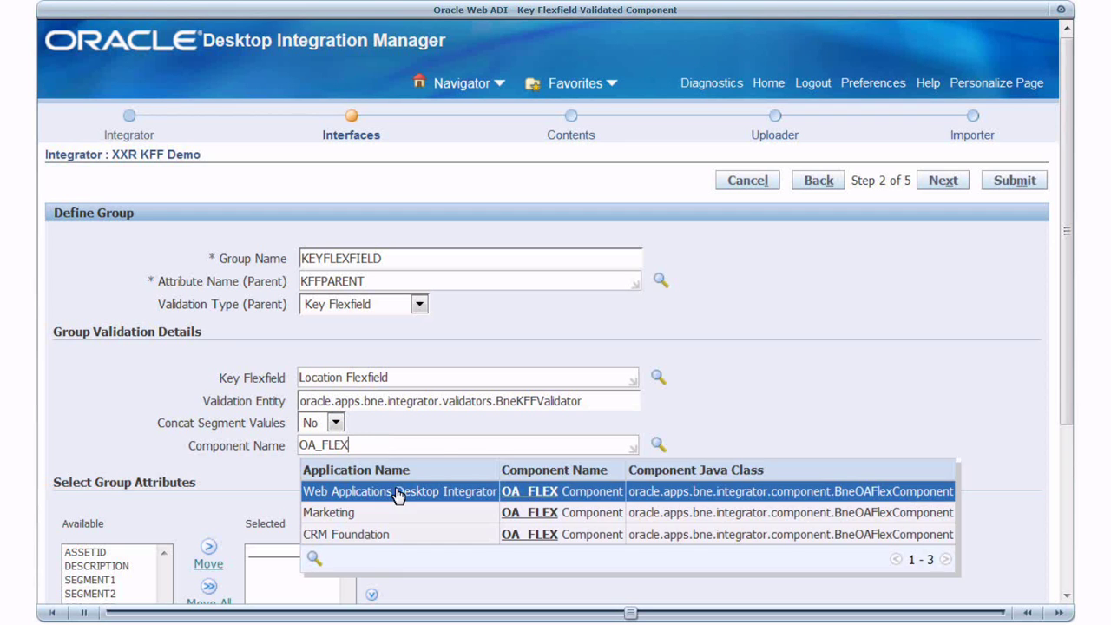
pyautogui.click(397, 497)
# - Move SEGMENT1 through SEGMENT4 into the group's attributes
pyautogui.scroll(-2, 122, 469)
pyautogui.click(122, 470)
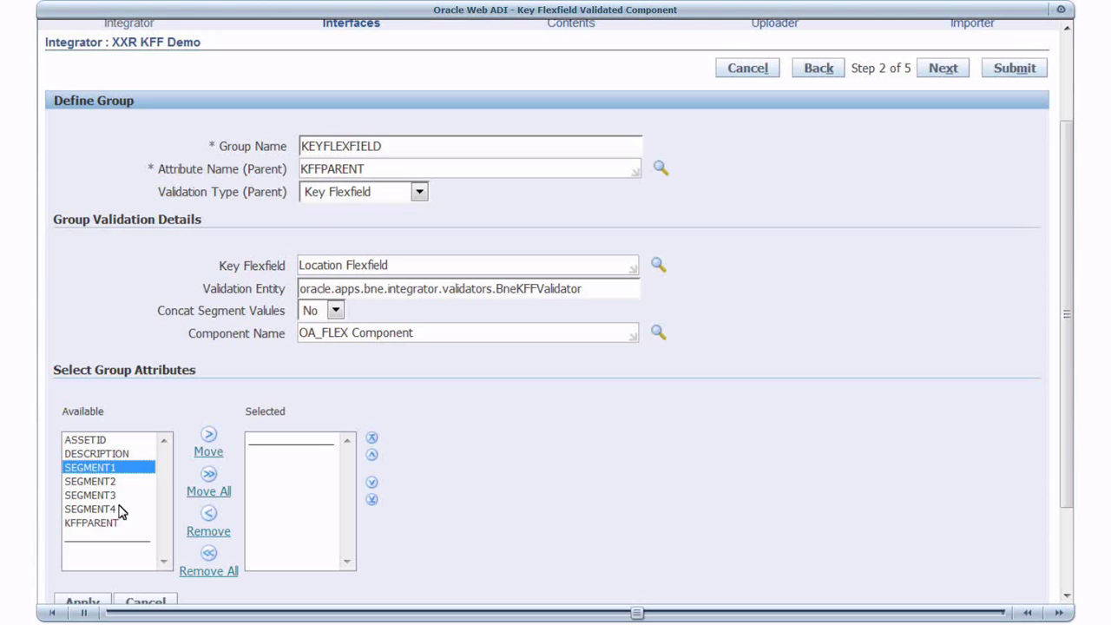
pyautogui.keyDown('shift'); pyautogui.click(120, 510); pyautogui.keyUp('shift')
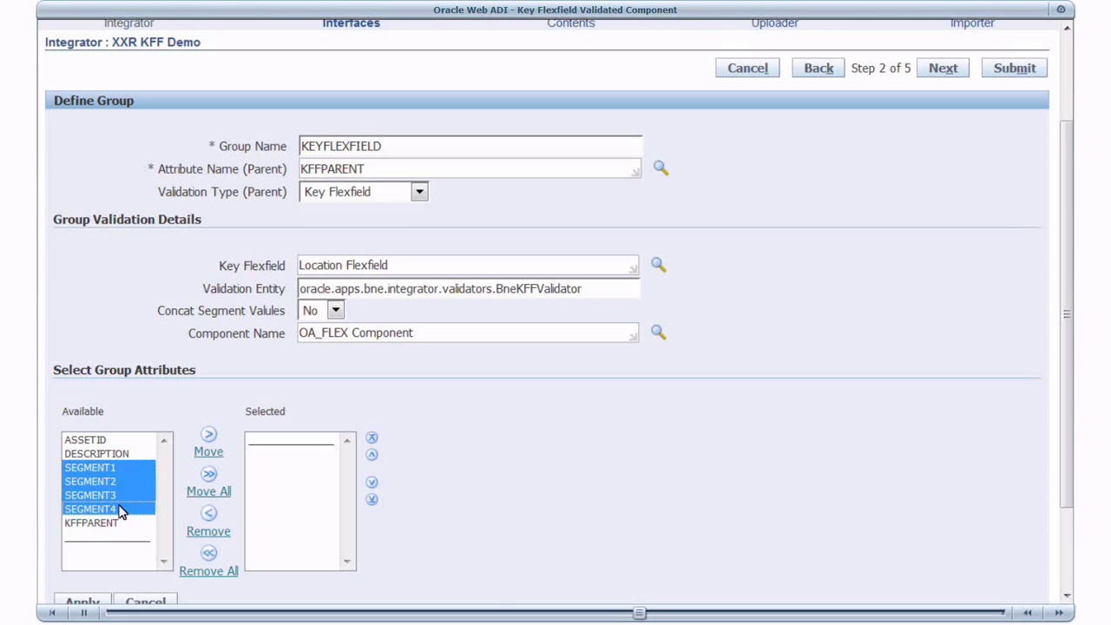
pyautogui.click(209, 436)
pyautogui.scroll(-2, 486, 419)
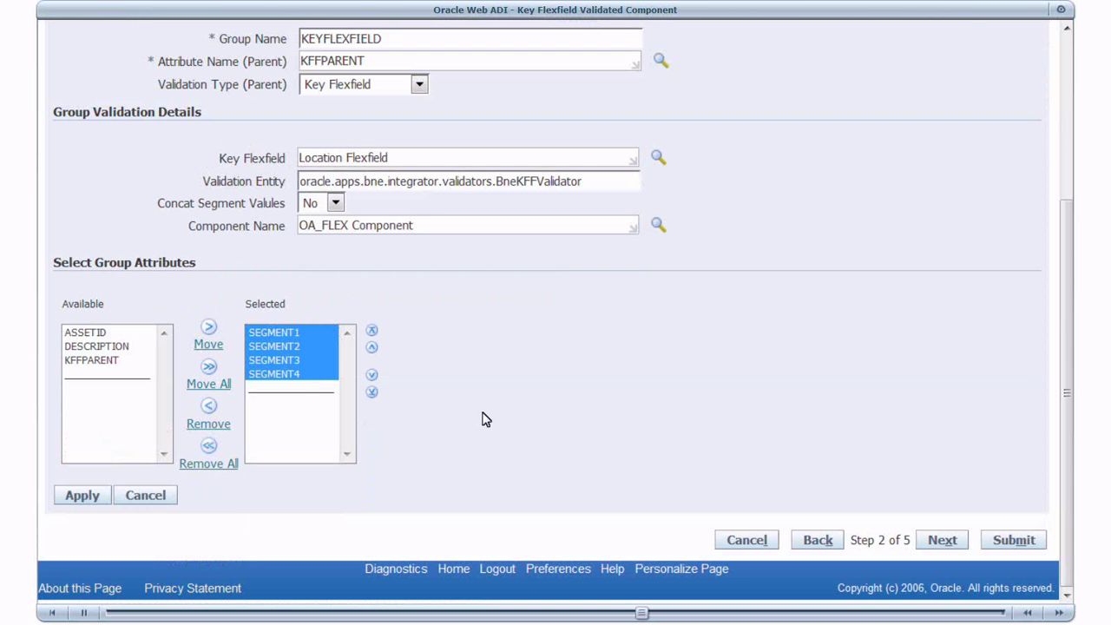
# - Apply the KEYFLEXFIELD group and confirm it holds SEGMENT1–SEGMENT4, then advance to Contents
pyautogui.click(78, 497)
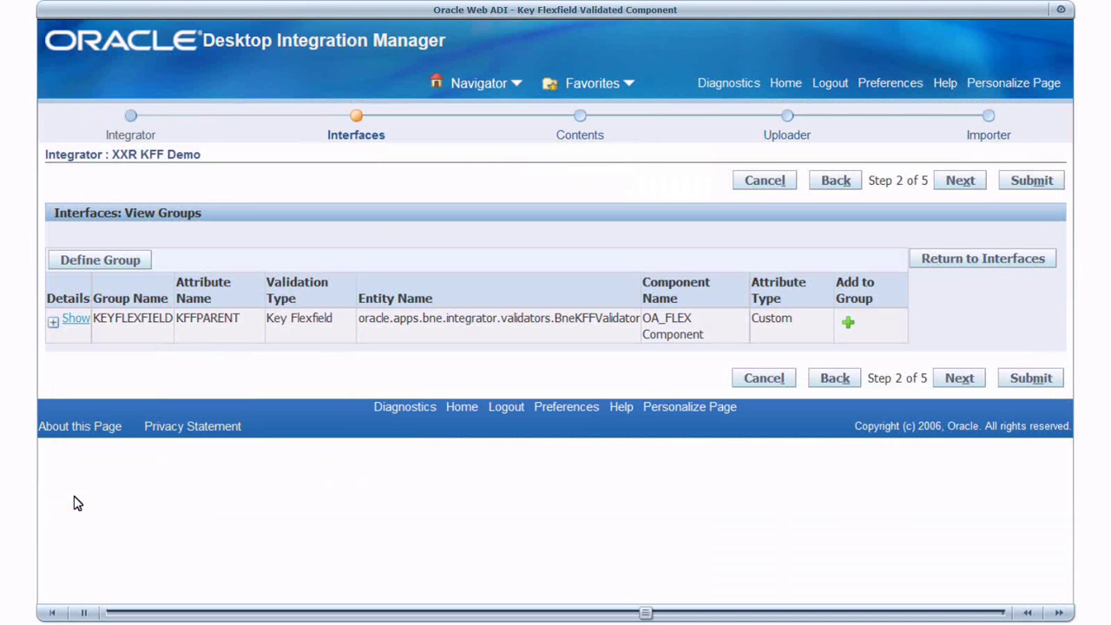
pyautogui.click(68, 323)
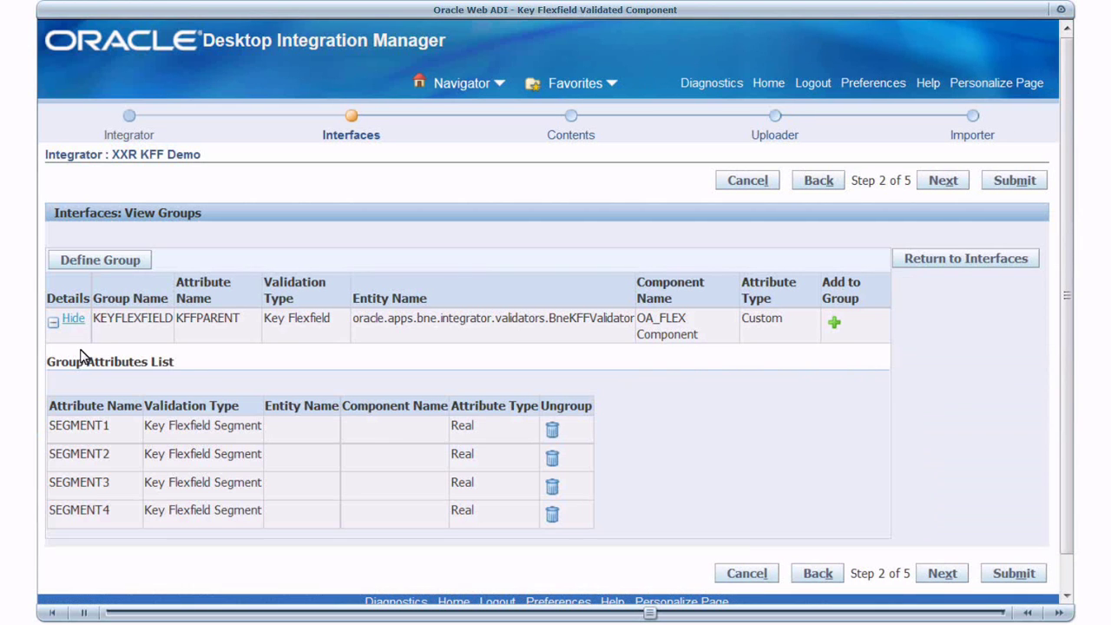
pyautogui.click(935, 262)
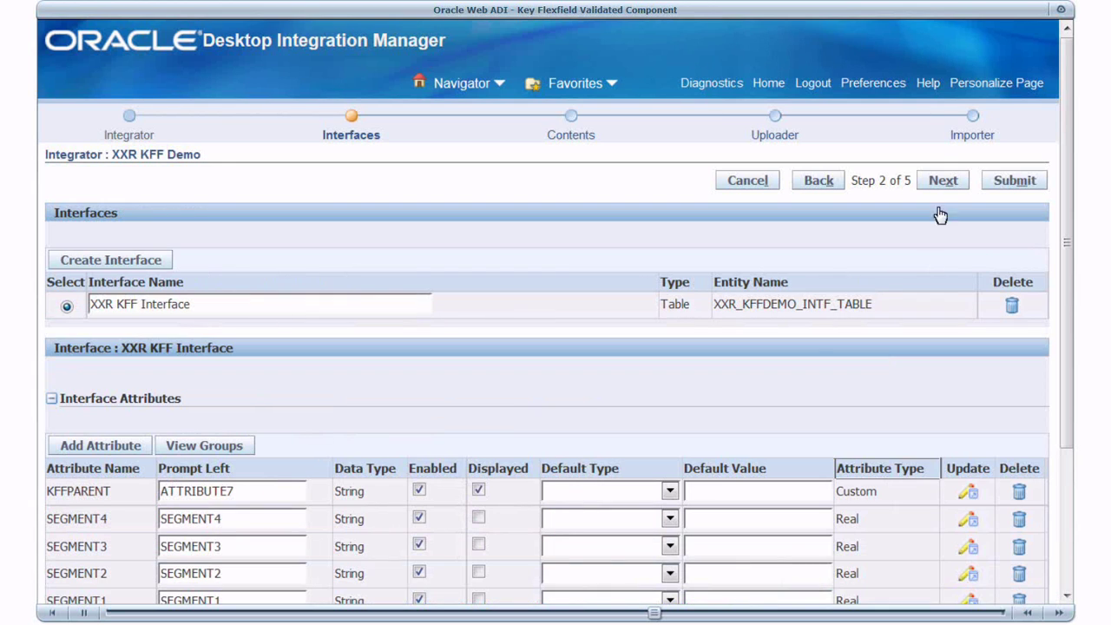
pyautogui.scroll(-1, 937, 158)
pyautogui.click(938, 159)
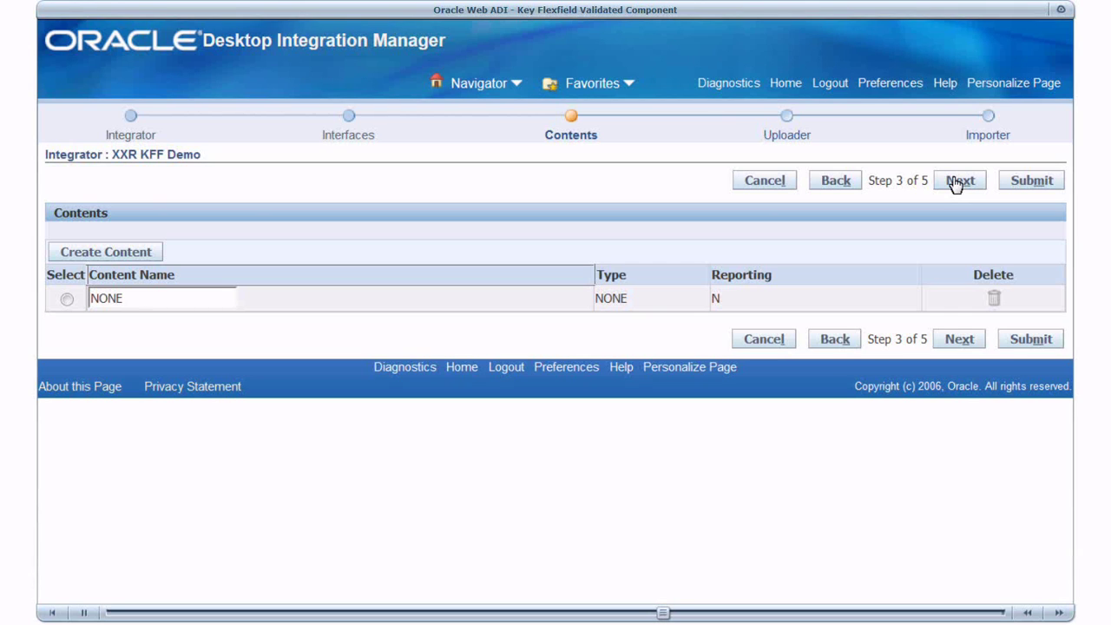
# - Create a From Template uploader without the bne:import parameter and submit the integrator
pyautogui.click(956, 184)
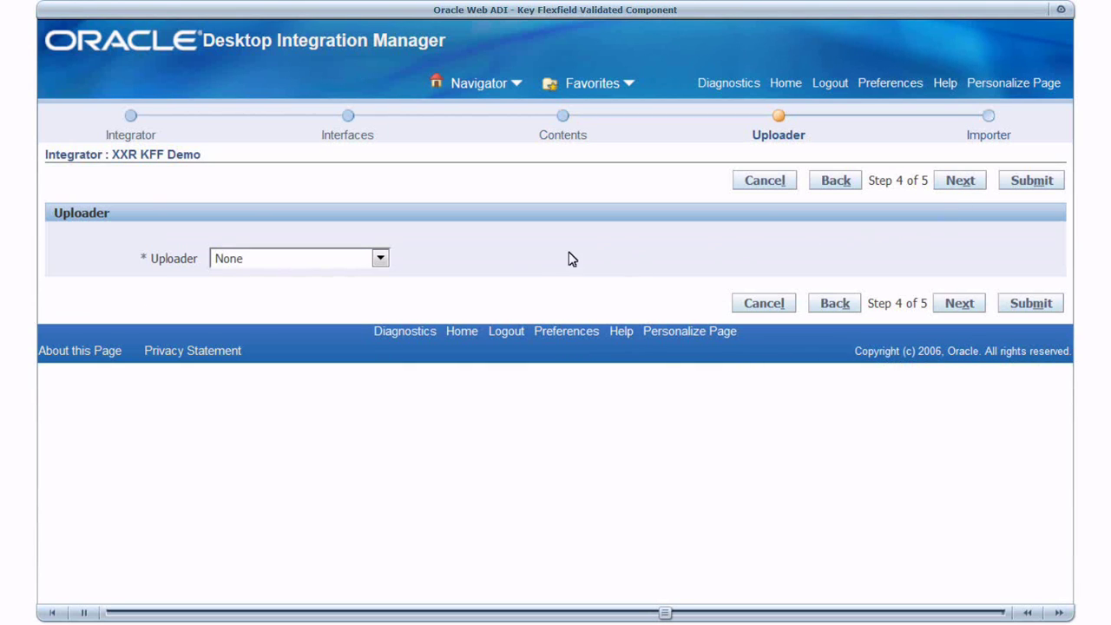
pyautogui.click(384, 260)
pyautogui.click(365, 295)
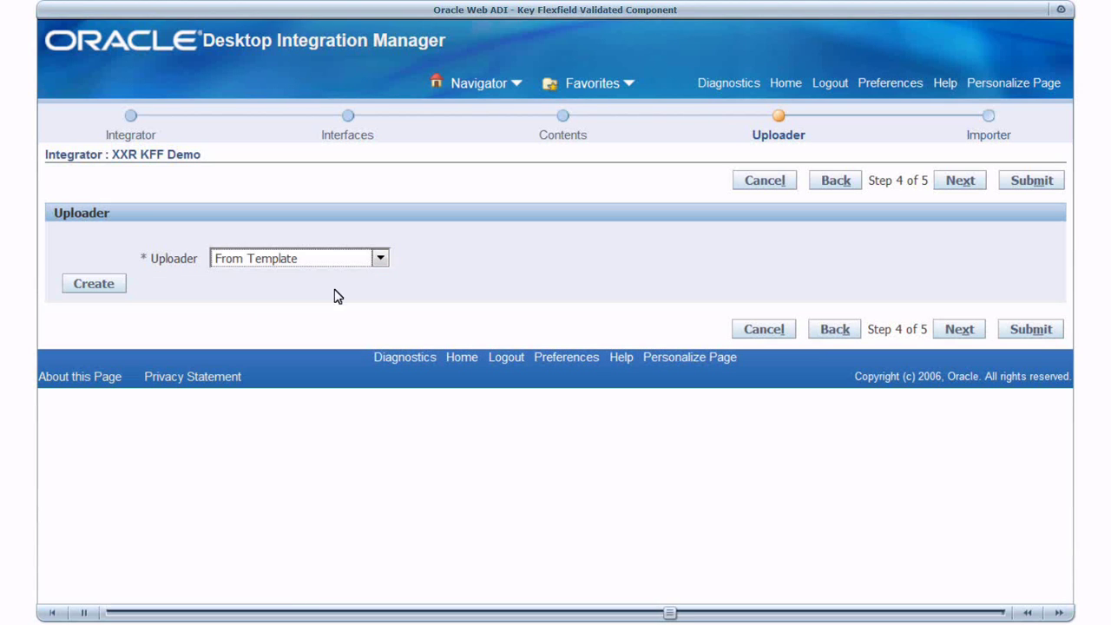
pyautogui.click(100, 286)
pyautogui.scroll(-3, 102, 292)
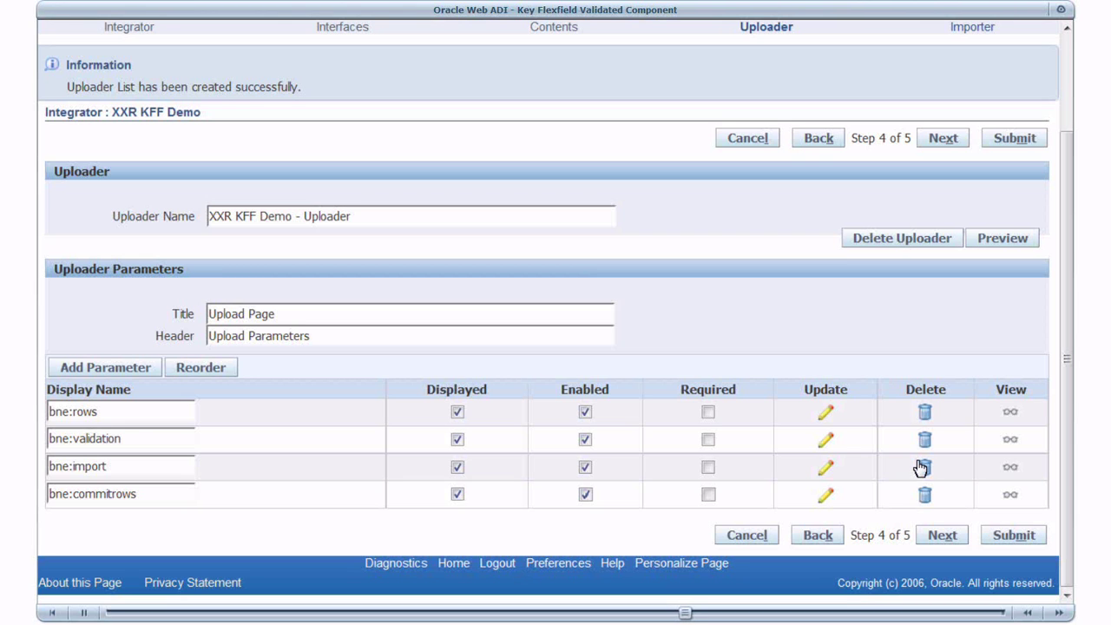
pyautogui.click(921, 469)
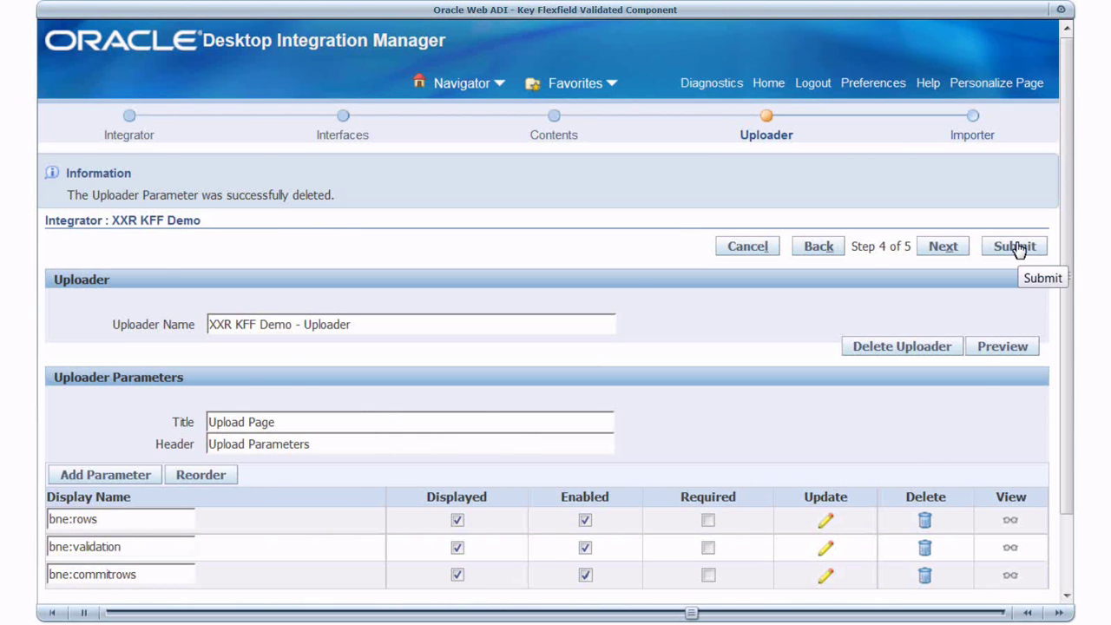
pyautogui.click(1017, 247)
# - Find integrators matching XXR% and save 'KKF Demo Layout' with all optional fields selected
pyautogui.click(755, 273)
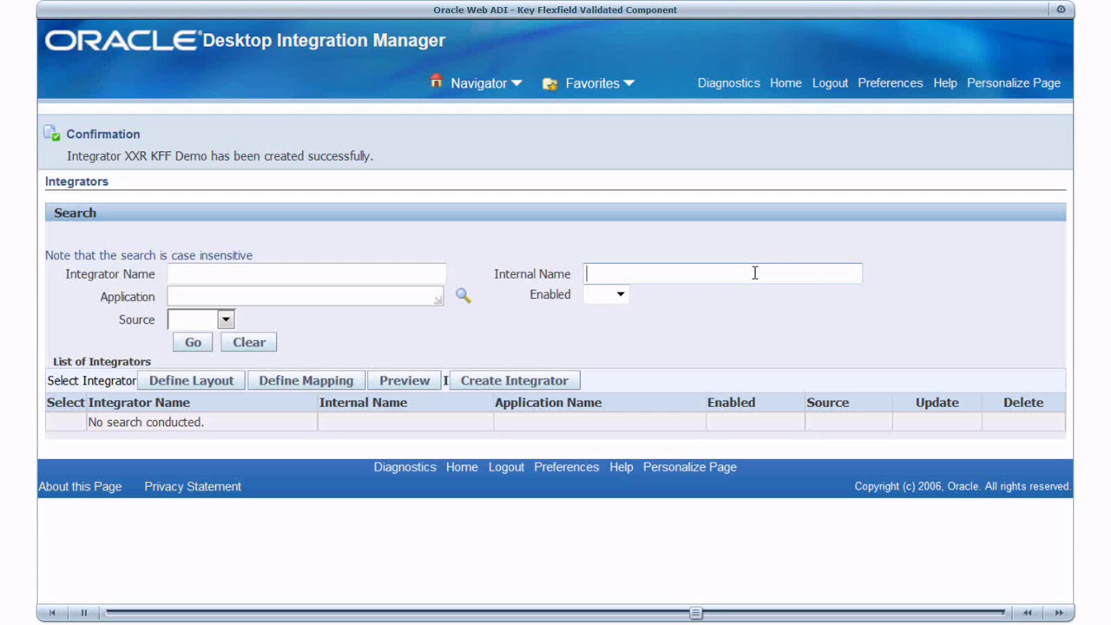
pyautogui.write('XXR%')
pyautogui.click(191, 345)
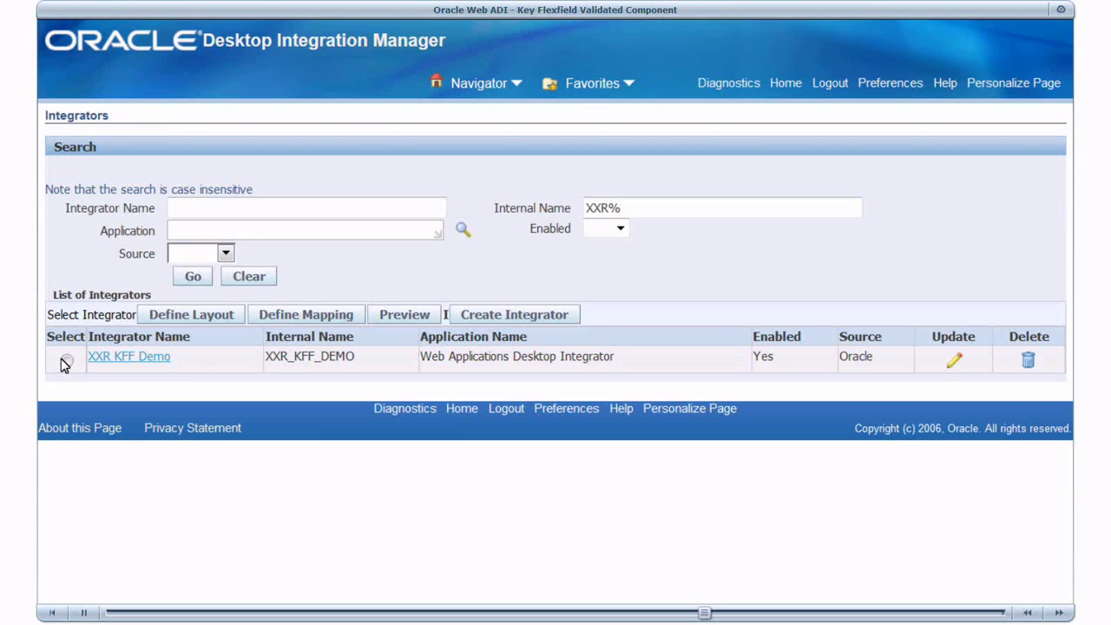
pyautogui.click(184, 316)
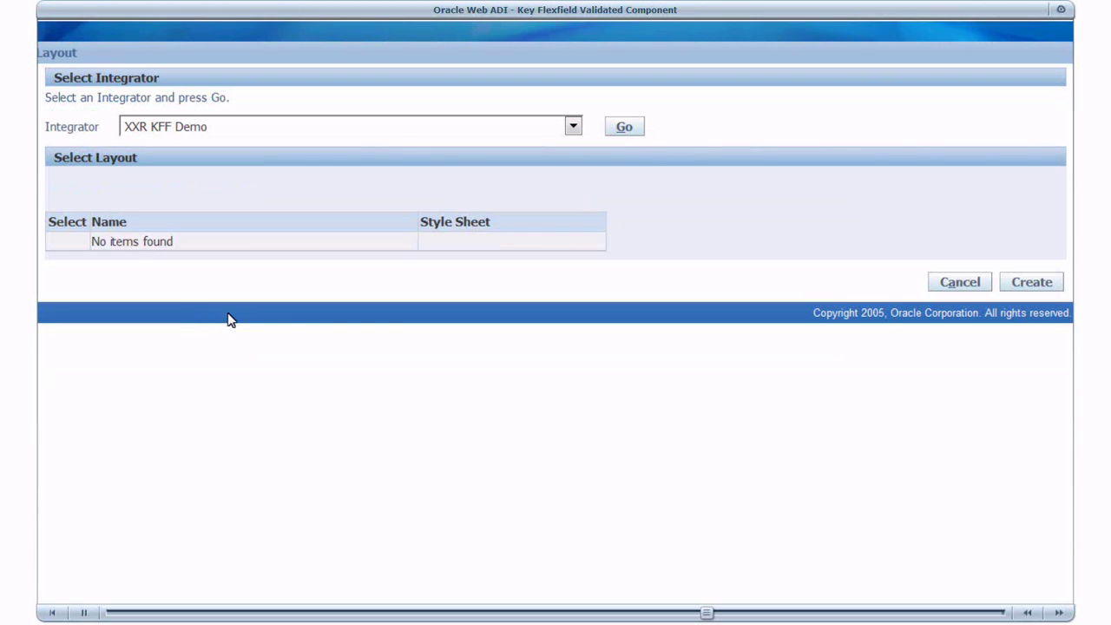
pyautogui.click(1017, 287)
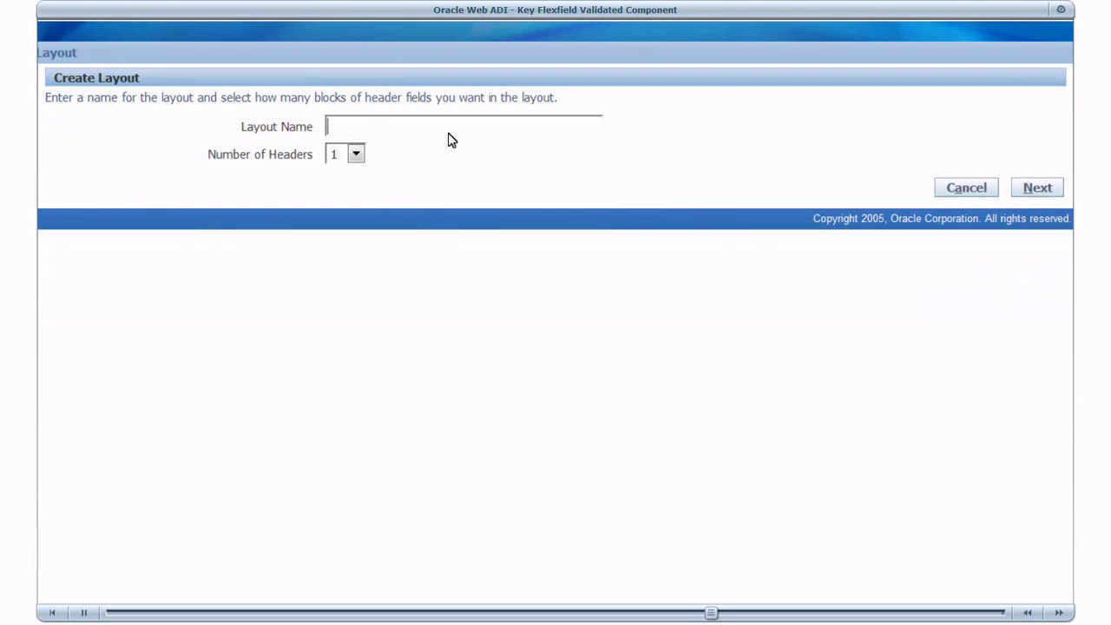
pyautogui.write('KKF Demo Layout')
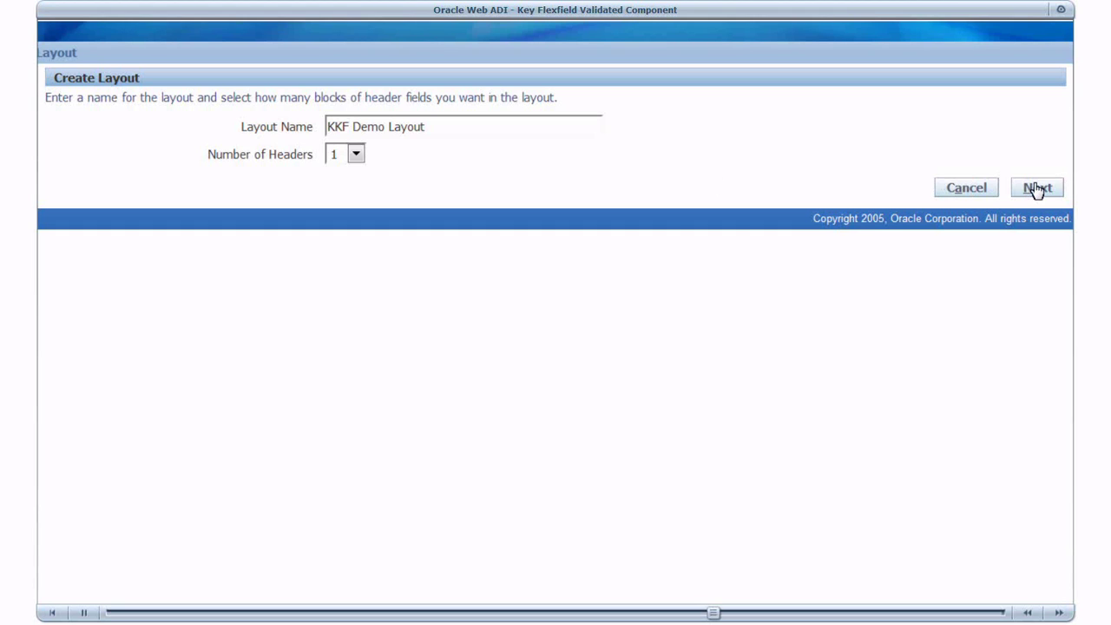
pyautogui.click(1037, 188)
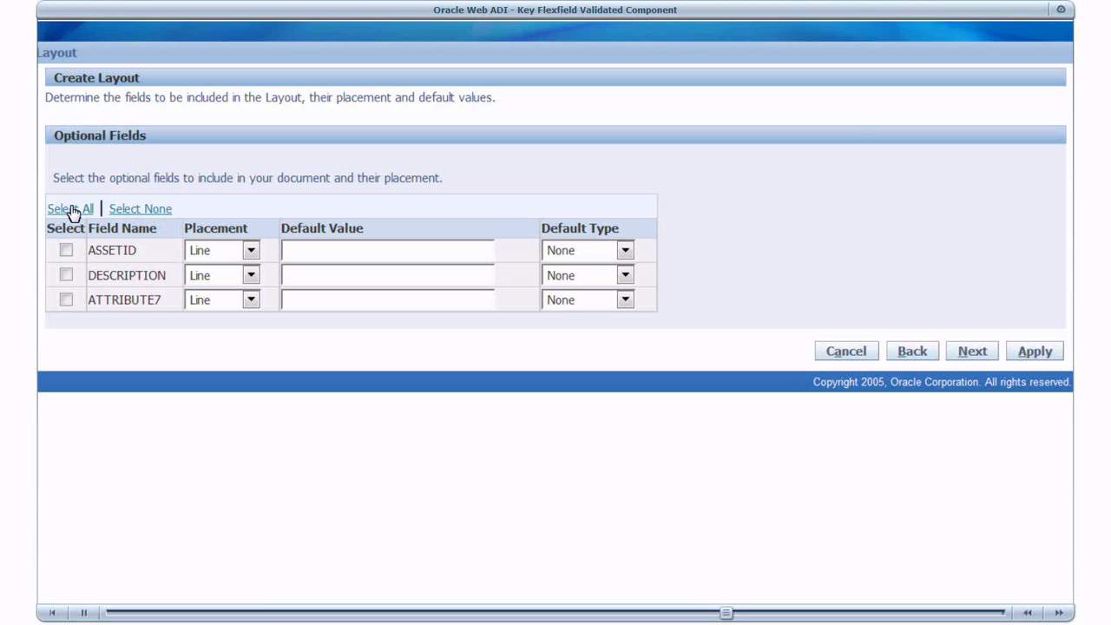
pyautogui.click(73, 213)
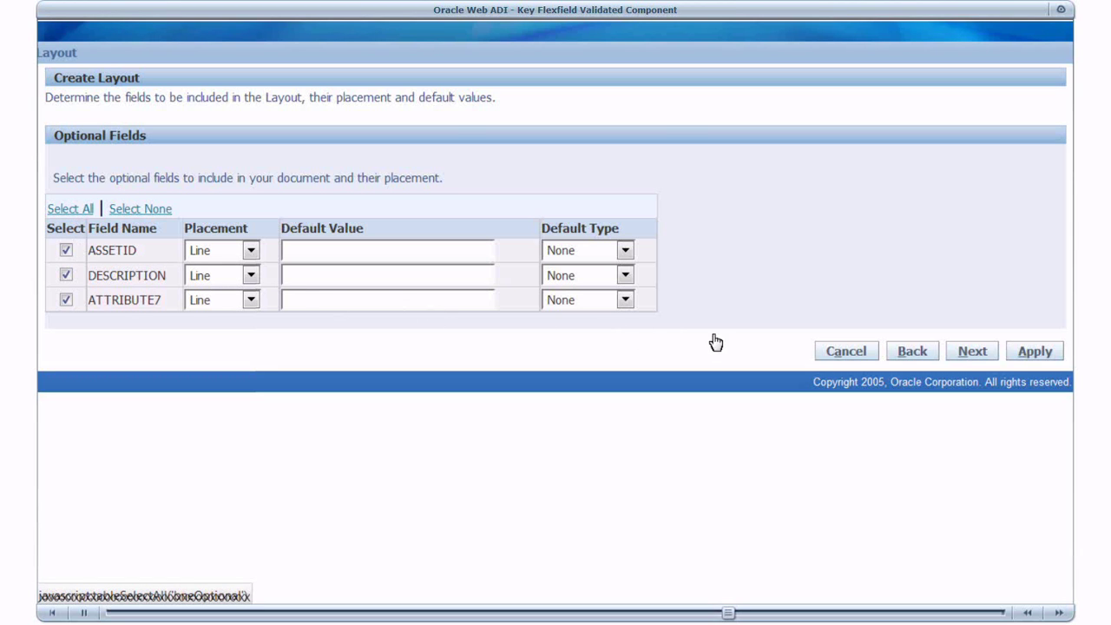
pyautogui.click(1023, 354)
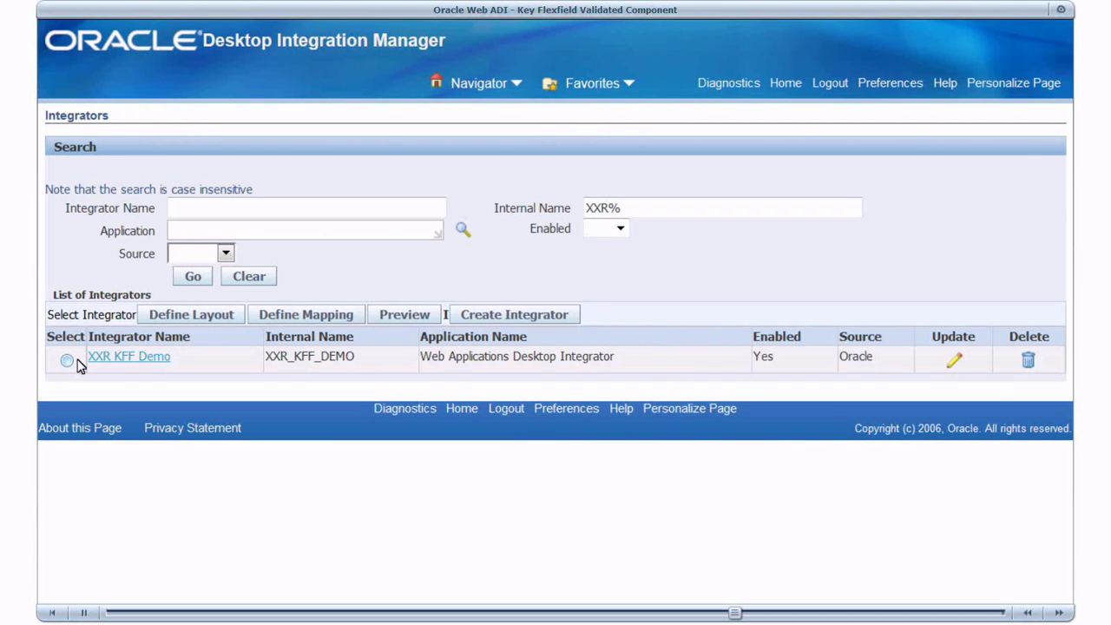
# - Create the XXR KFF Demo document as Excel 2007 and open WebADI.xls in Excel
pyautogui.click(67, 360)
pyautogui.click(387, 317)
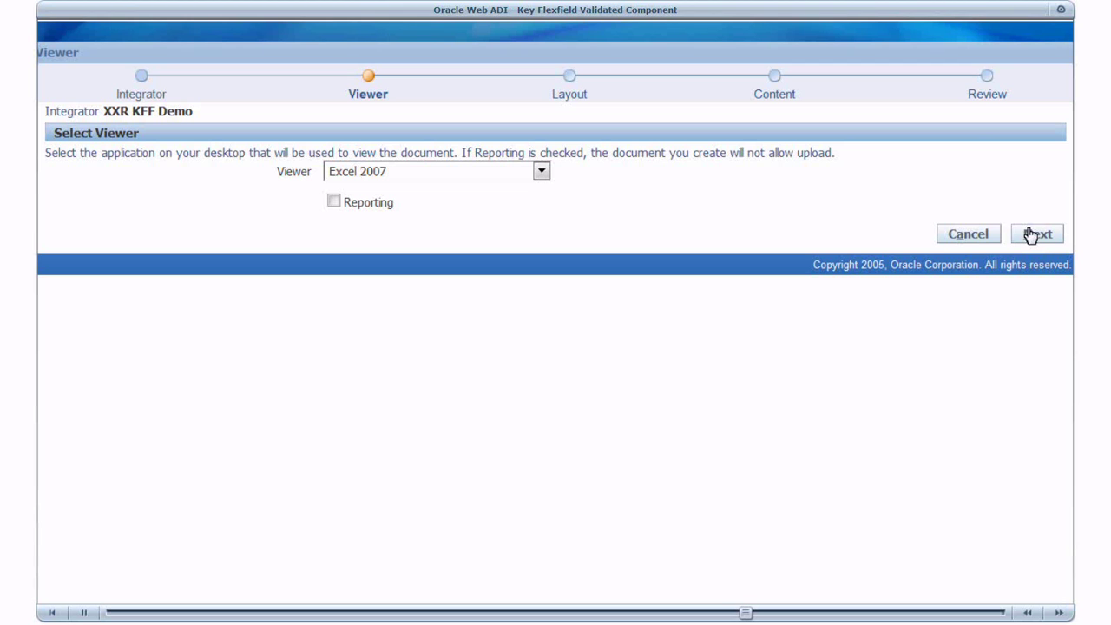
pyautogui.click(1033, 235)
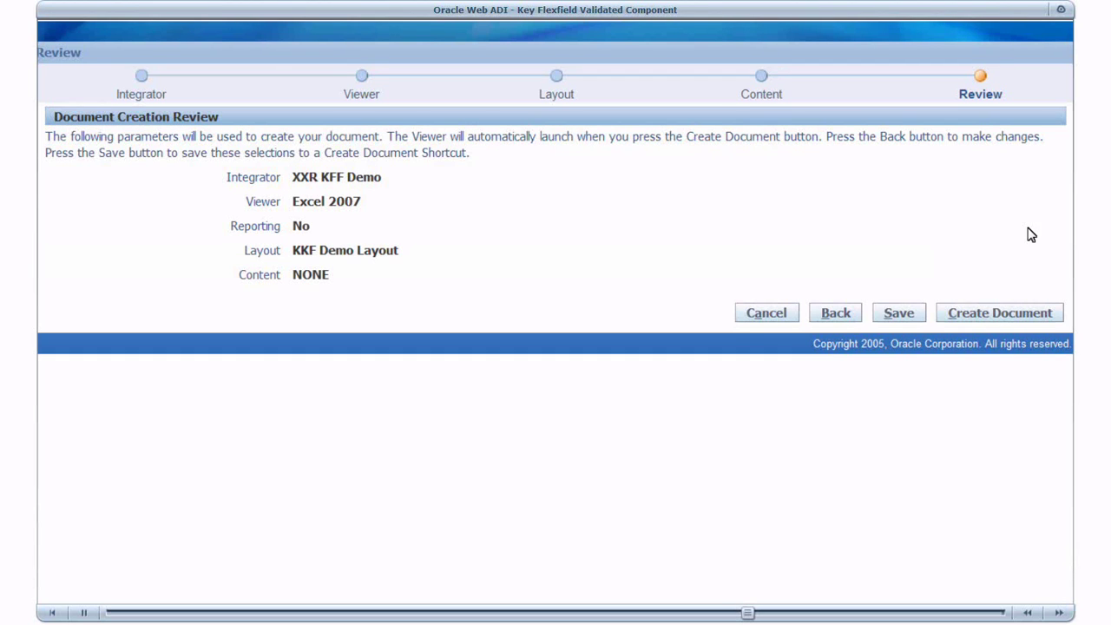
pyautogui.click(1010, 312)
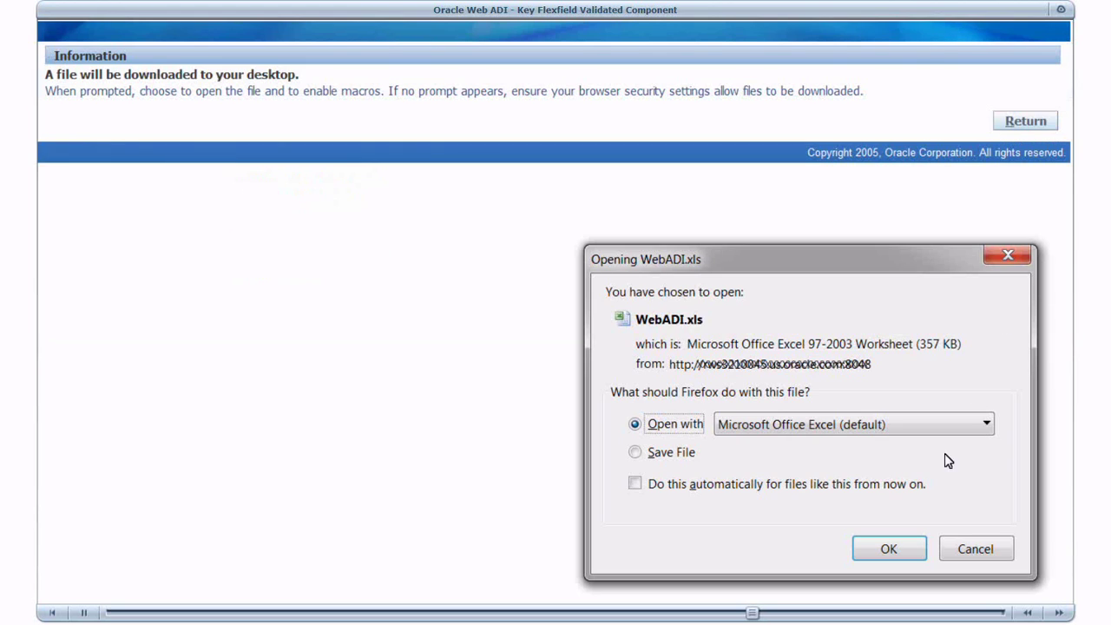
pyautogui.click(880, 548)
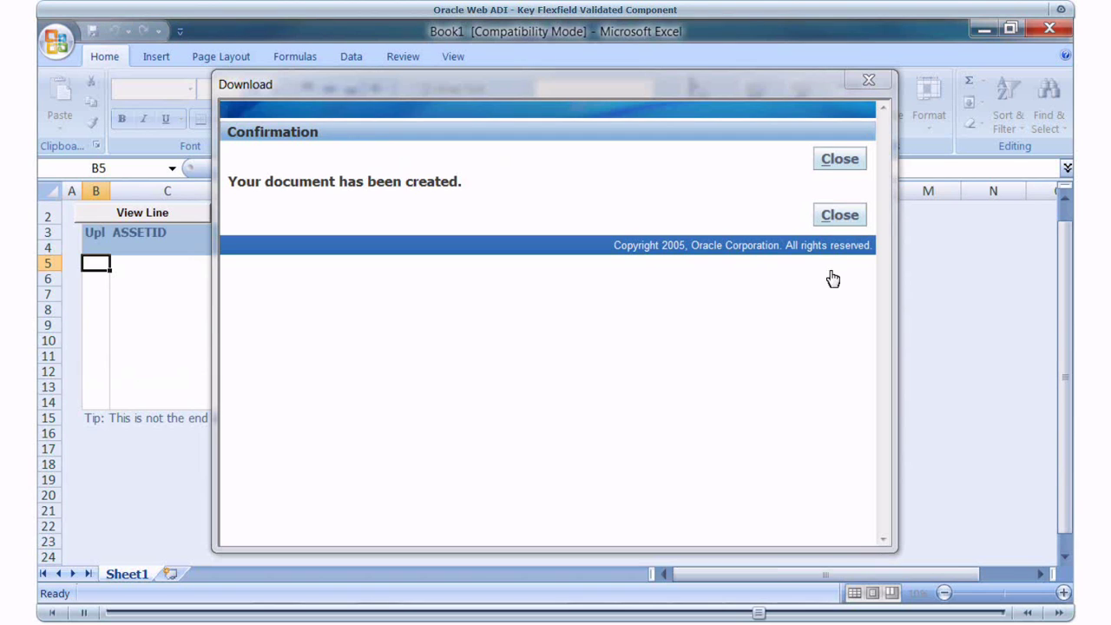
# - Close the document-created confirmation and switch to the kffdemo.sql script in SQL Developer
pyautogui.click(829, 163)
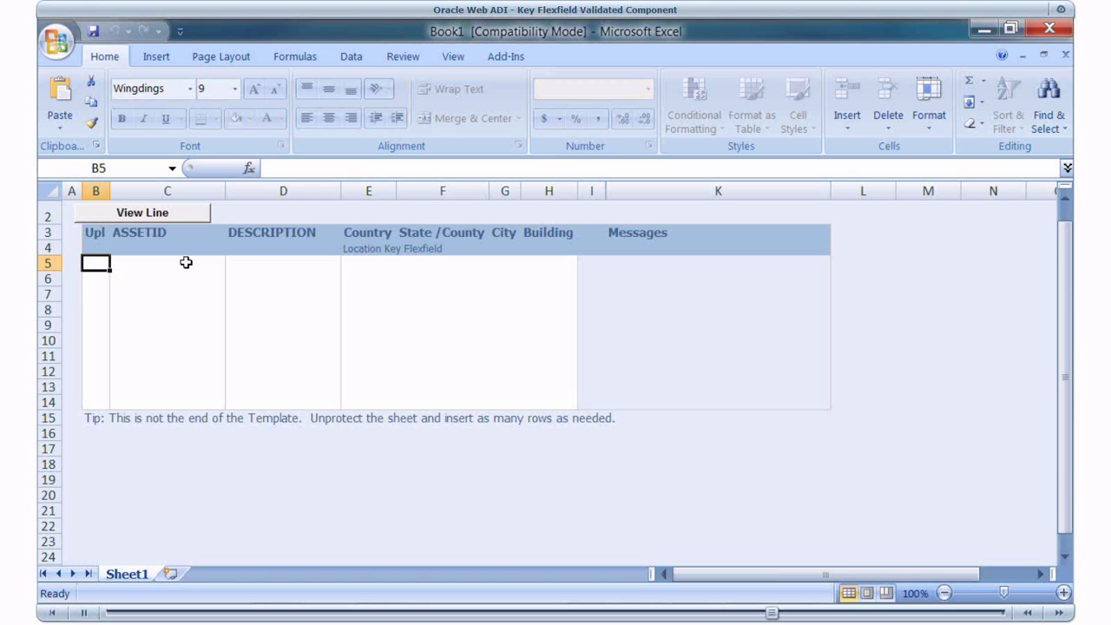
pyautogui.hotkey('alt', 'Tab')
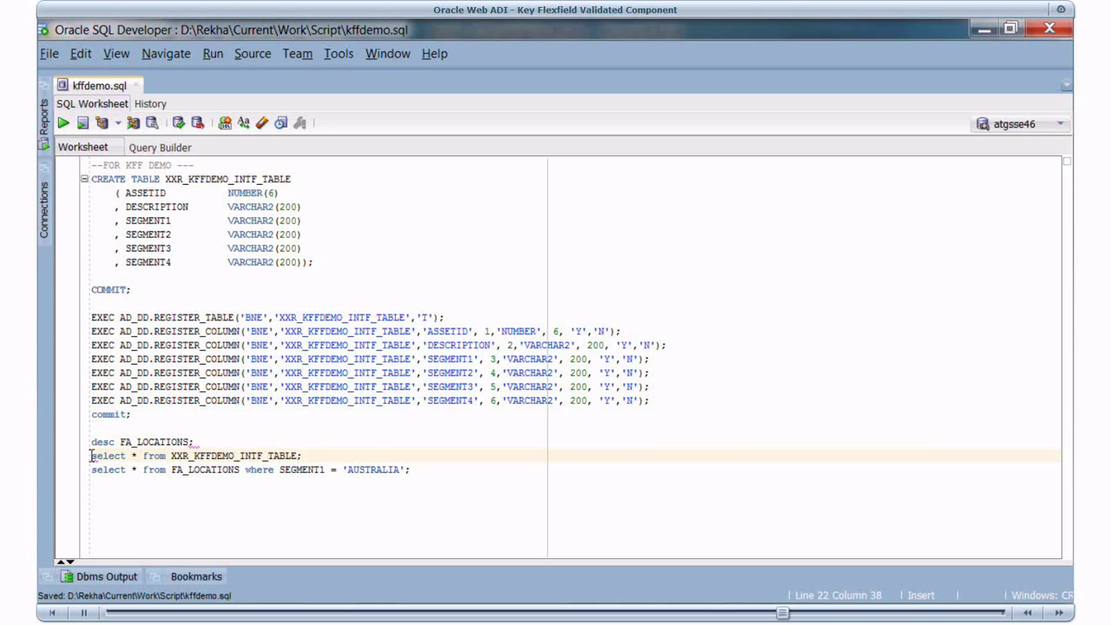
# - Run select * from XXR_KFFDEMO_INTF_TABLE, which returns 0 rows before the upload
pyautogui.tripleClick(91, 455)
pyautogui.click(63, 123)
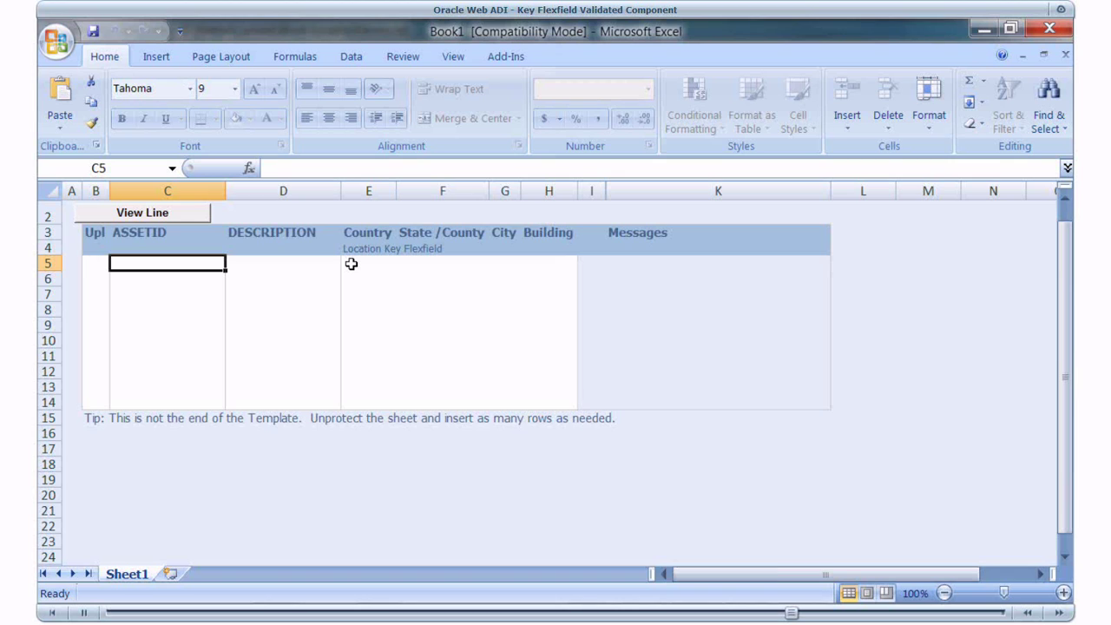
# - Enter asset 1001 with description 'Office Building' in row 5
pyautogui.write('1001')
pyautogui.press('Tab')
pyautogui.write('Office Building')
pyautogui.press('Tab')
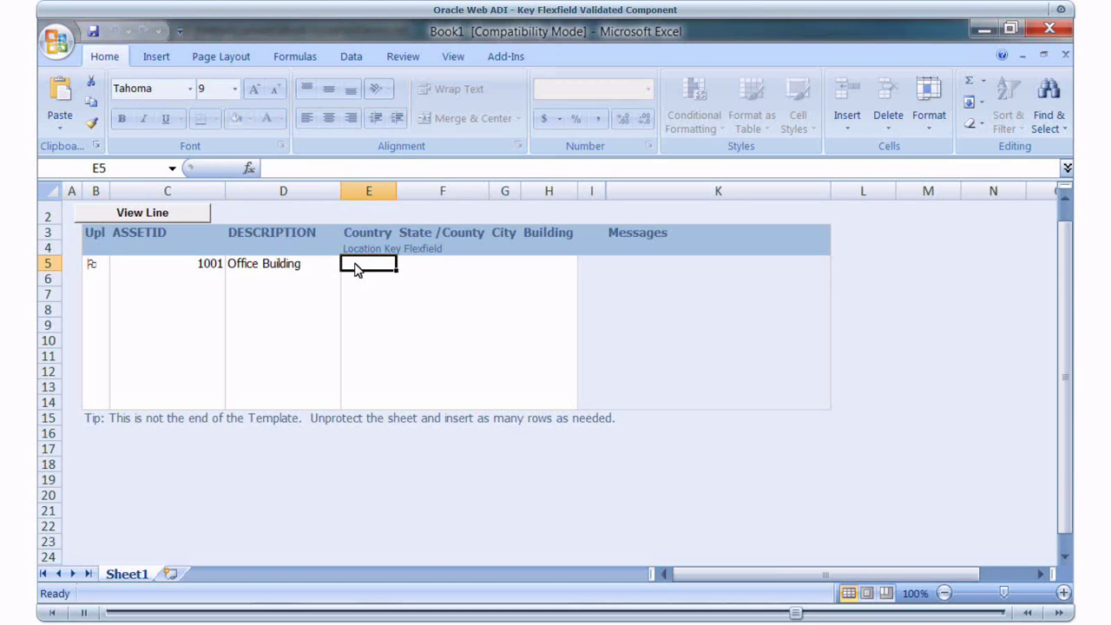
# - Set row 5's location to the validated AUSTRALIA / N/A / SYDNEY / OFFICE1 combination
pyautogui.doubleClick(356, 269)
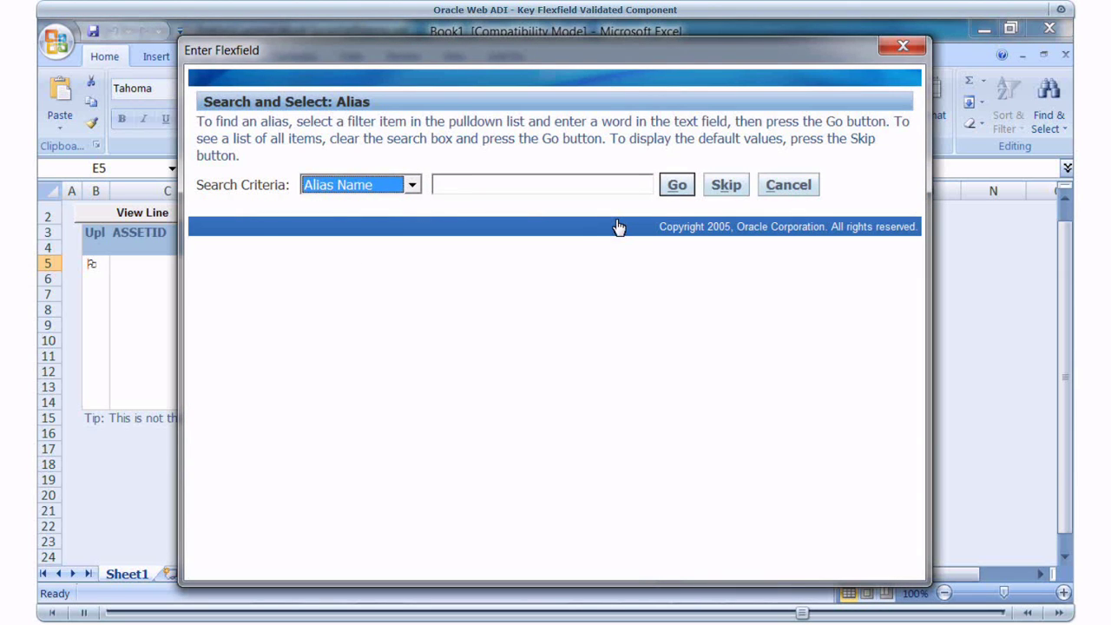
pyautogui.click(725, 185)
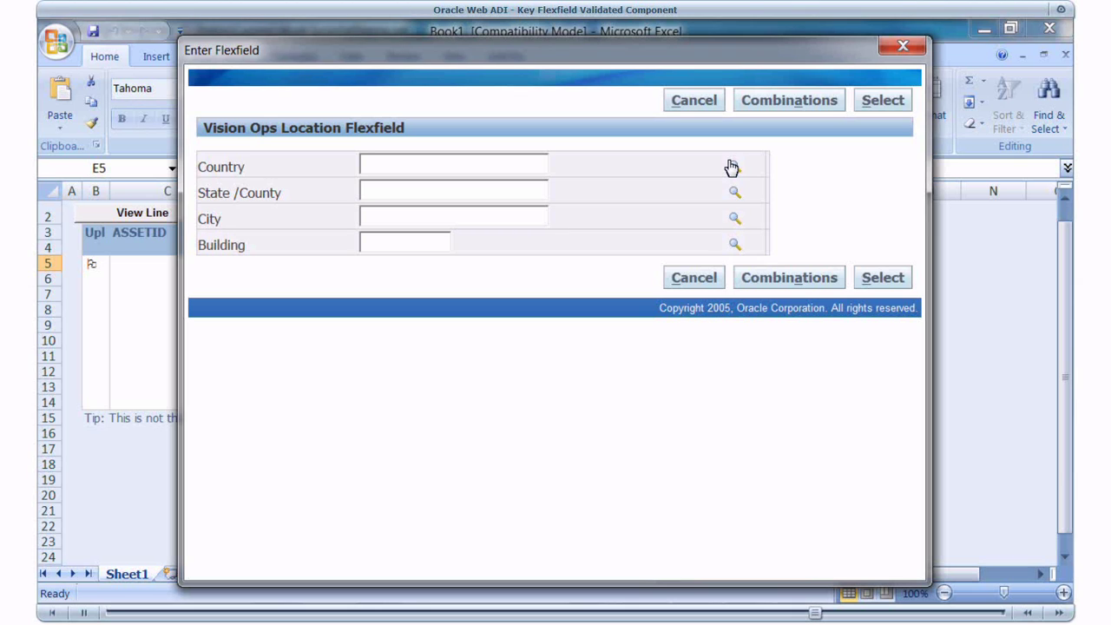
pyautogui.click(731, 166)
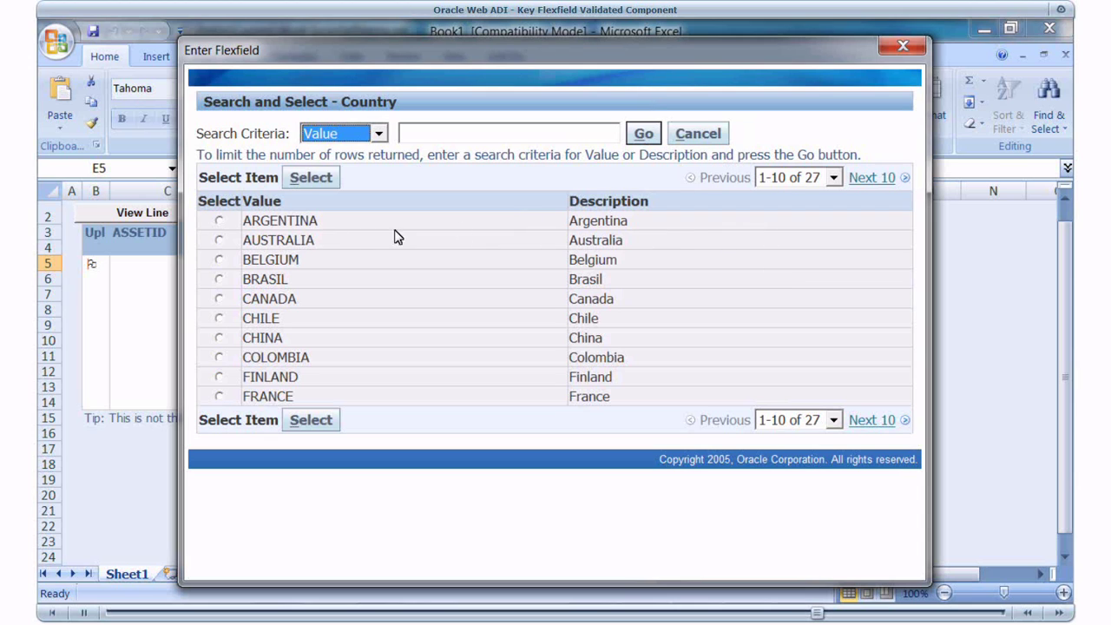
pyautogui.click(217, 242)
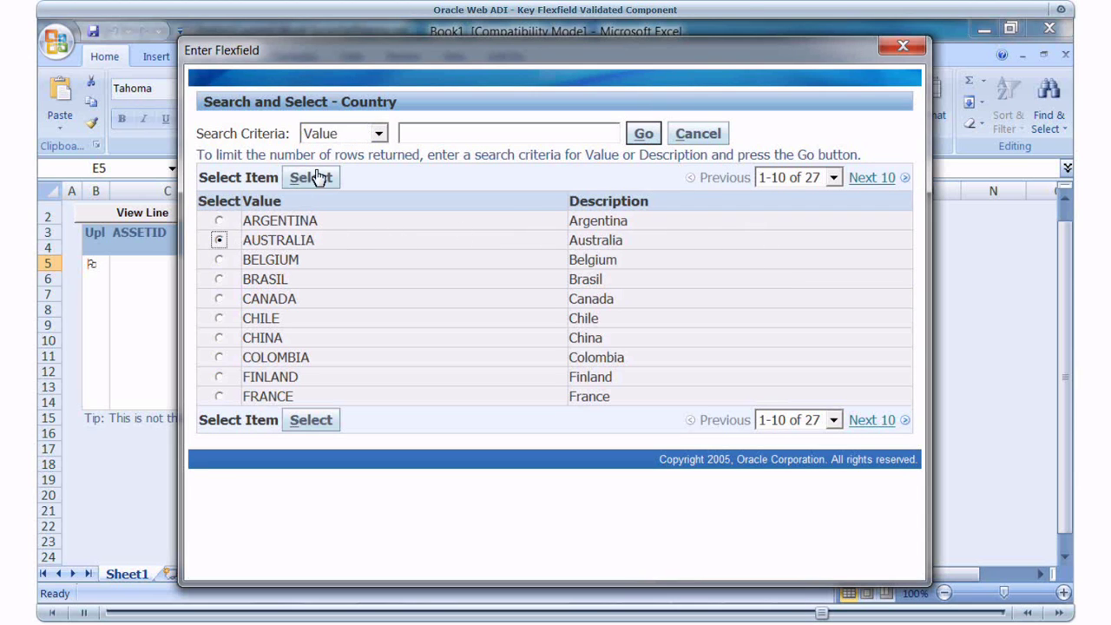
pyautogui.click(311, 177)
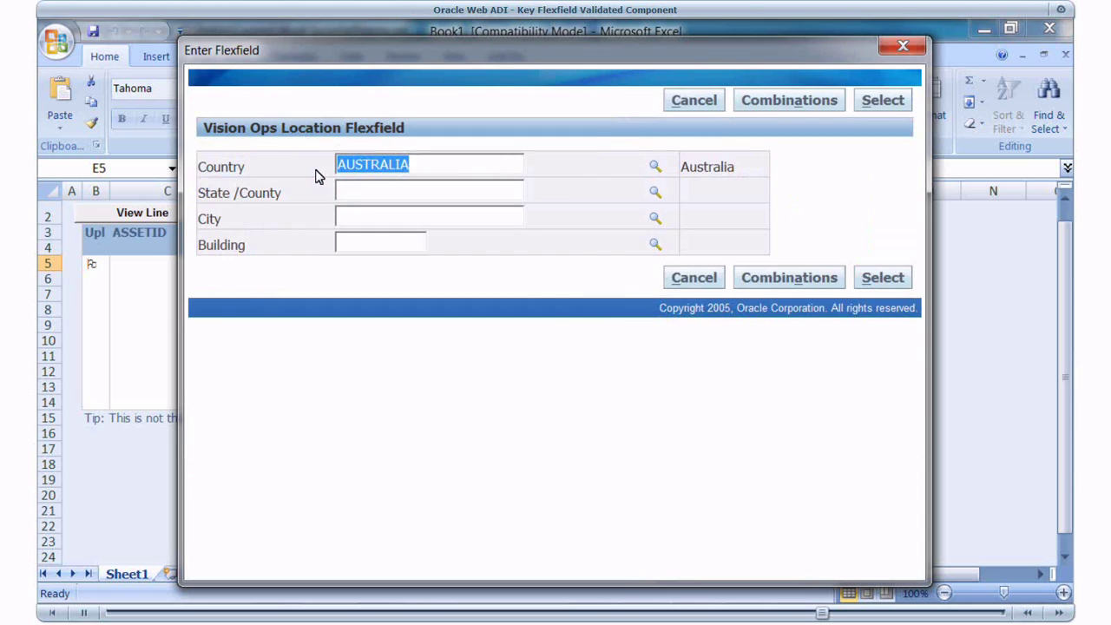
pyautogui.click(775, 278)
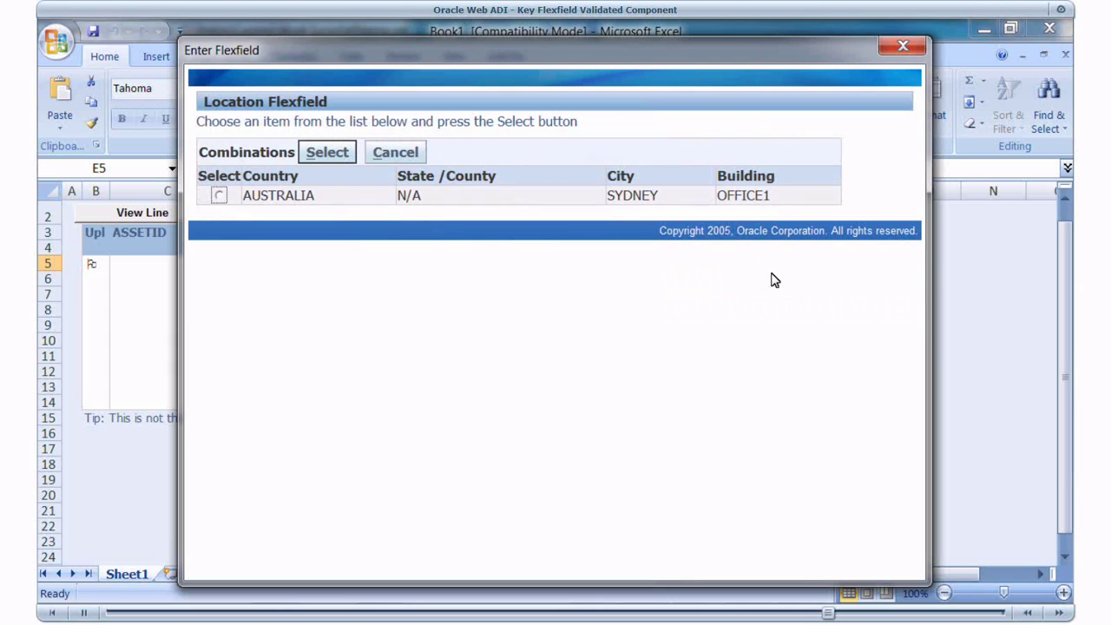
pyautogui.click(220, 198)
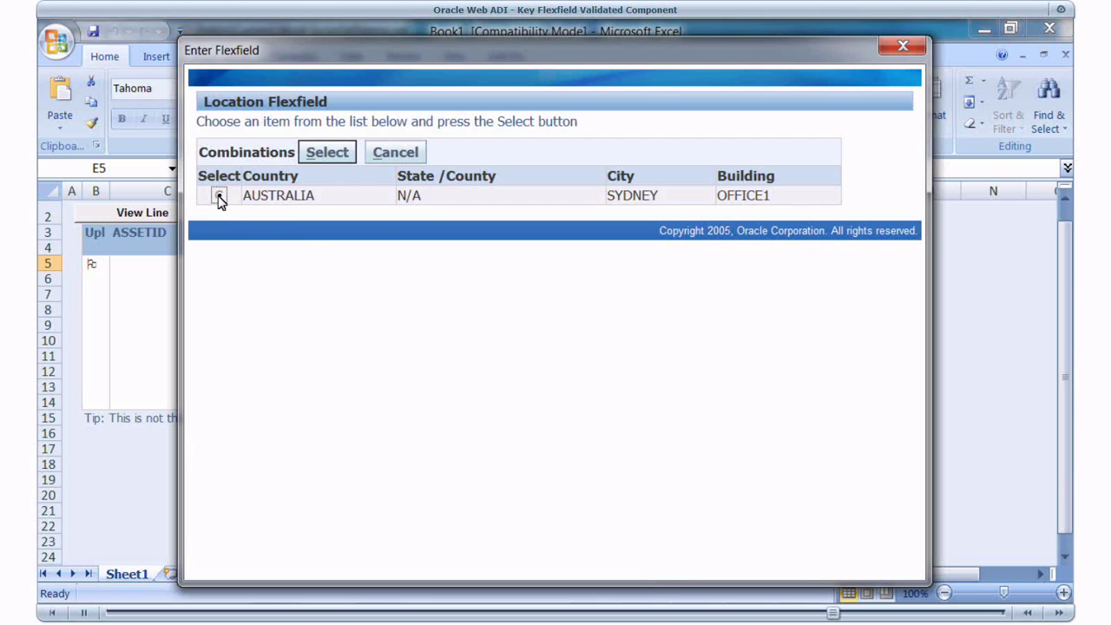
pyautogui.click(321, 154)
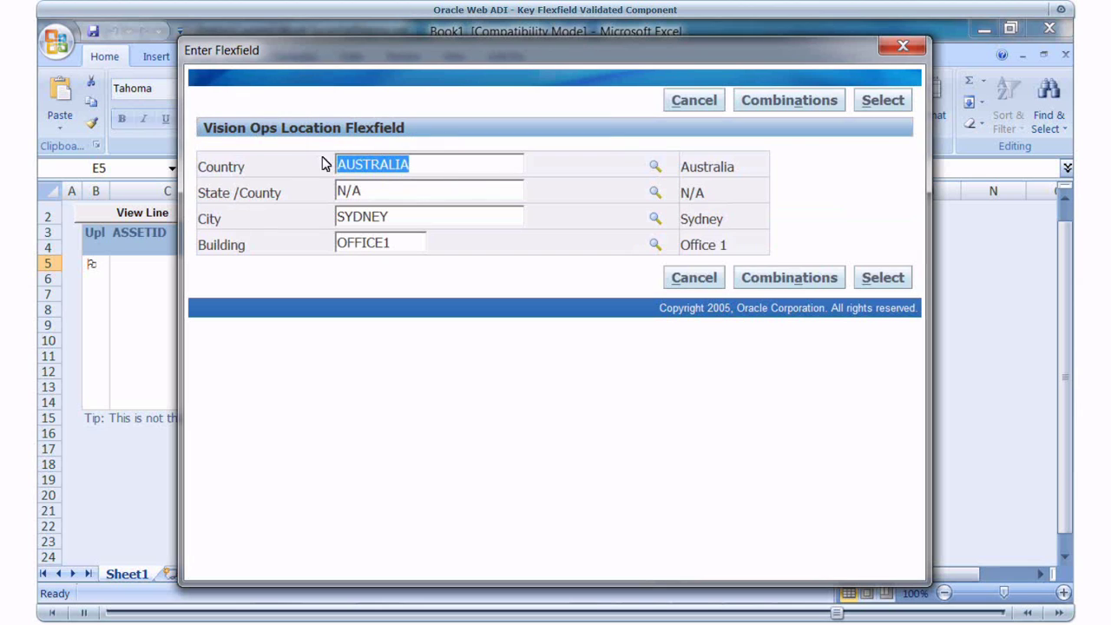
pyautogui.click(879, 278)
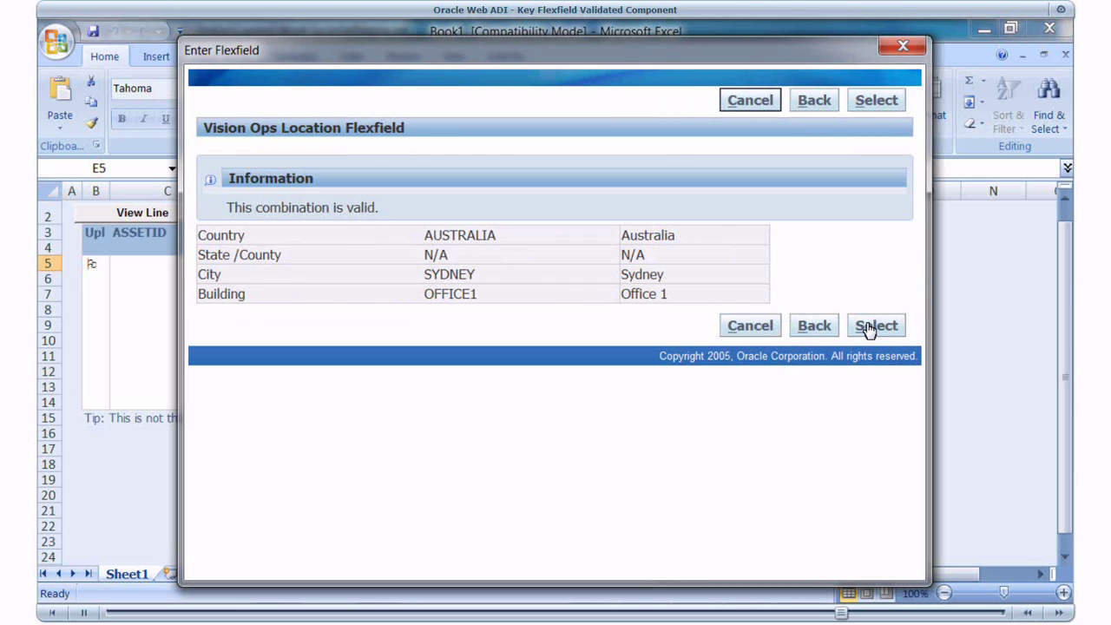
pyautogui.click(876, 326)
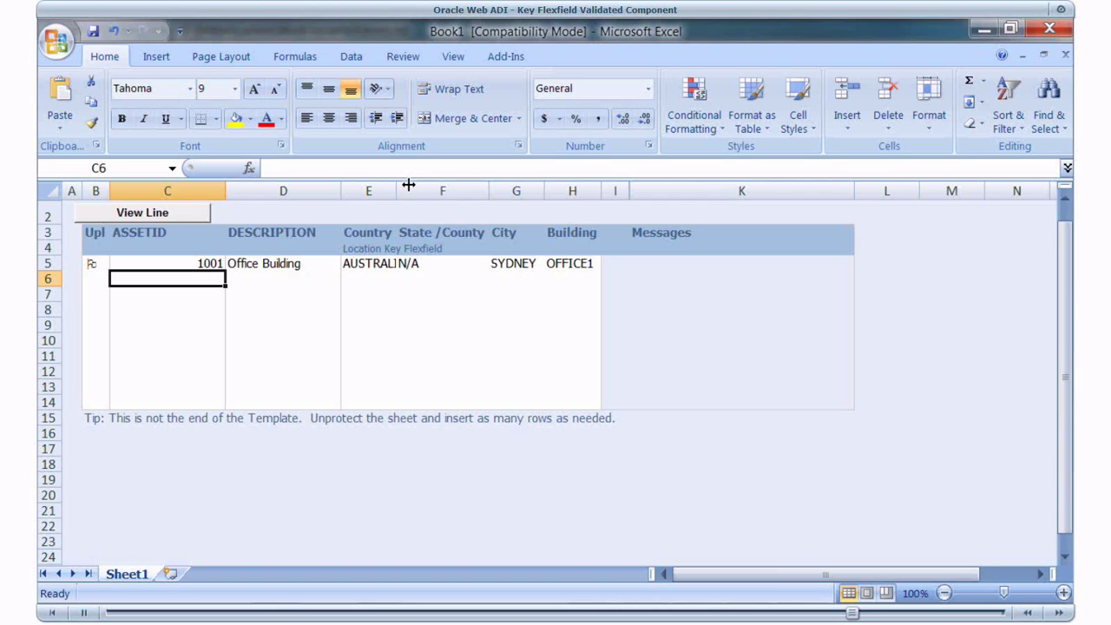
# - Enter asset 1002 with description 'LED Monitor' in row 6
pyautogui.write('1002')
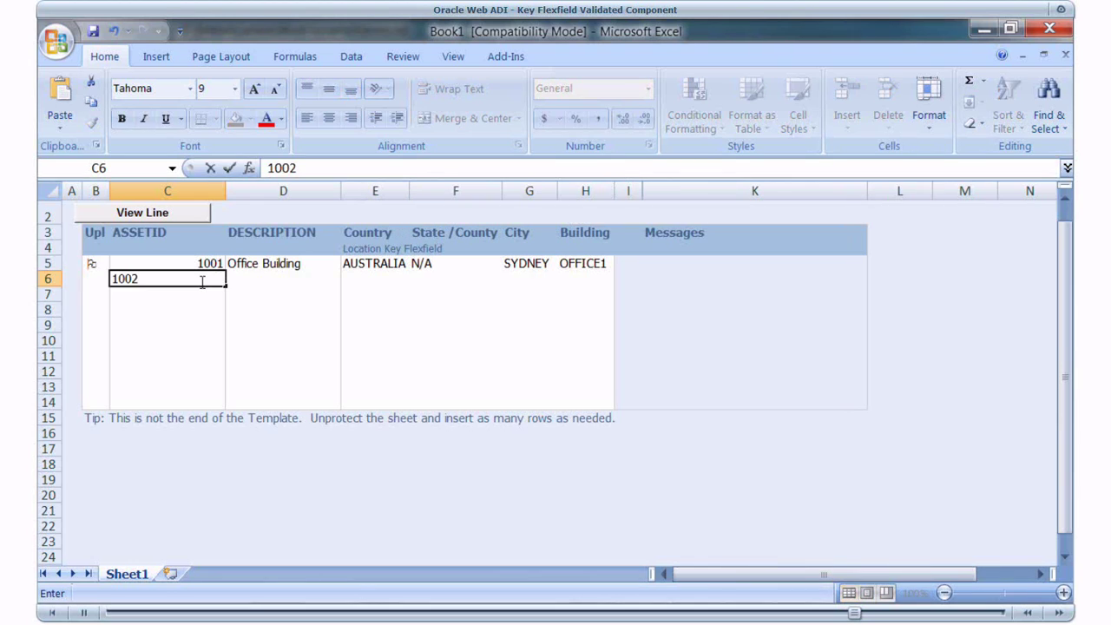
pyautogui.press('Tab')
pyautogui.write('LED Monitor')
pyautogui.click(352, 278)
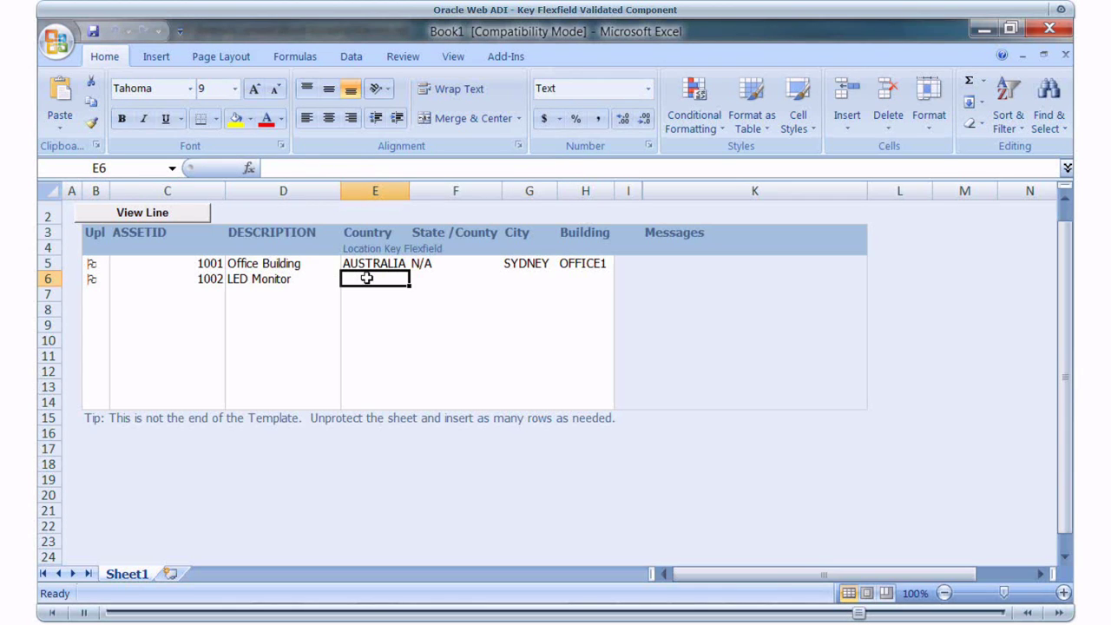
# - Set row 6's location country to AUSTRALIA and State/County to N/A
pyautogui.doubleClick(367, 277)
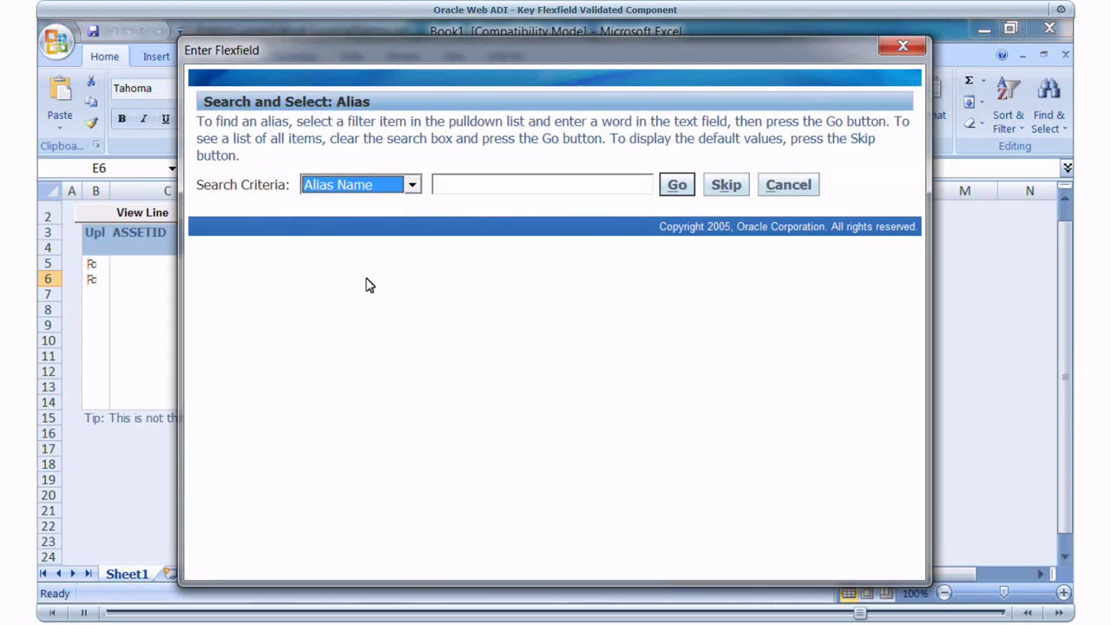
pyautogui.click(725, 187)
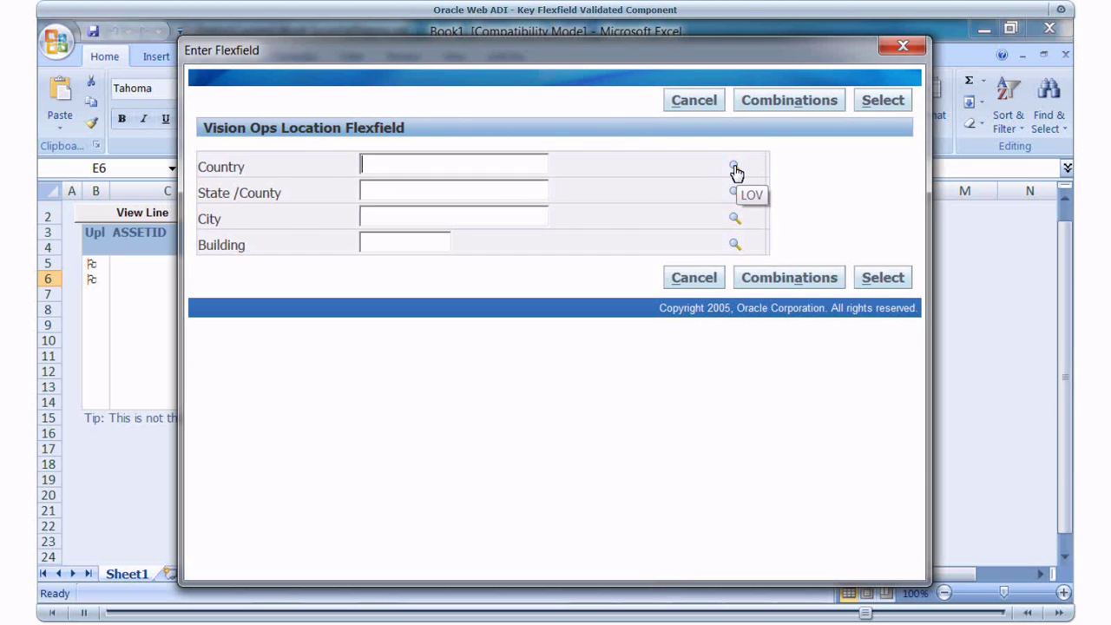
pyautogui.click(735, 169)
pyautogui.click(219, 239)
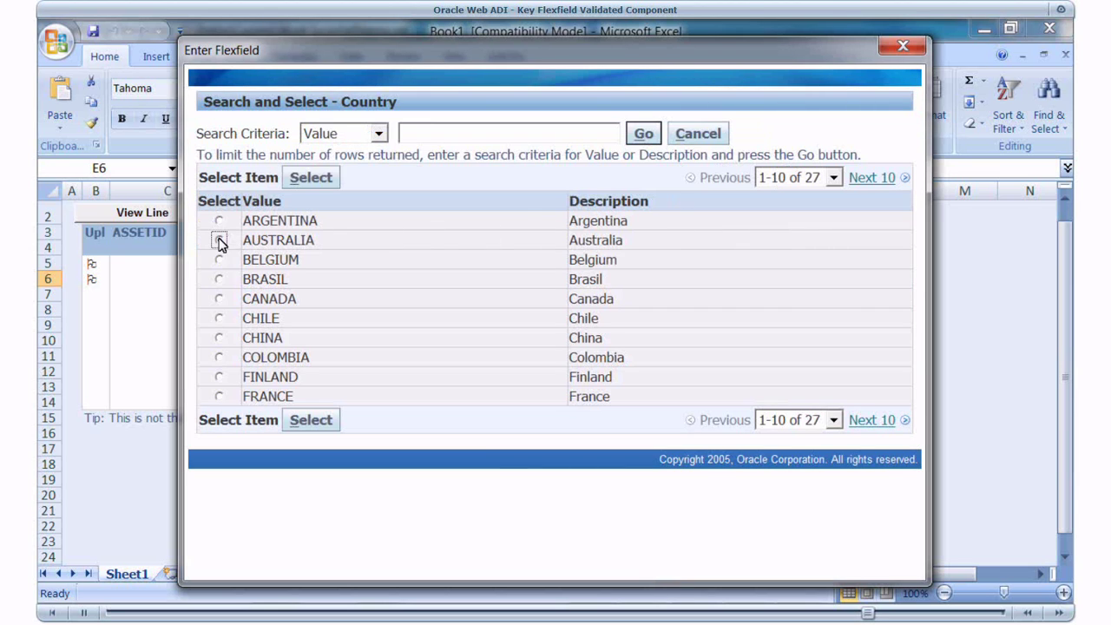
pyautogui.click(312, 178)
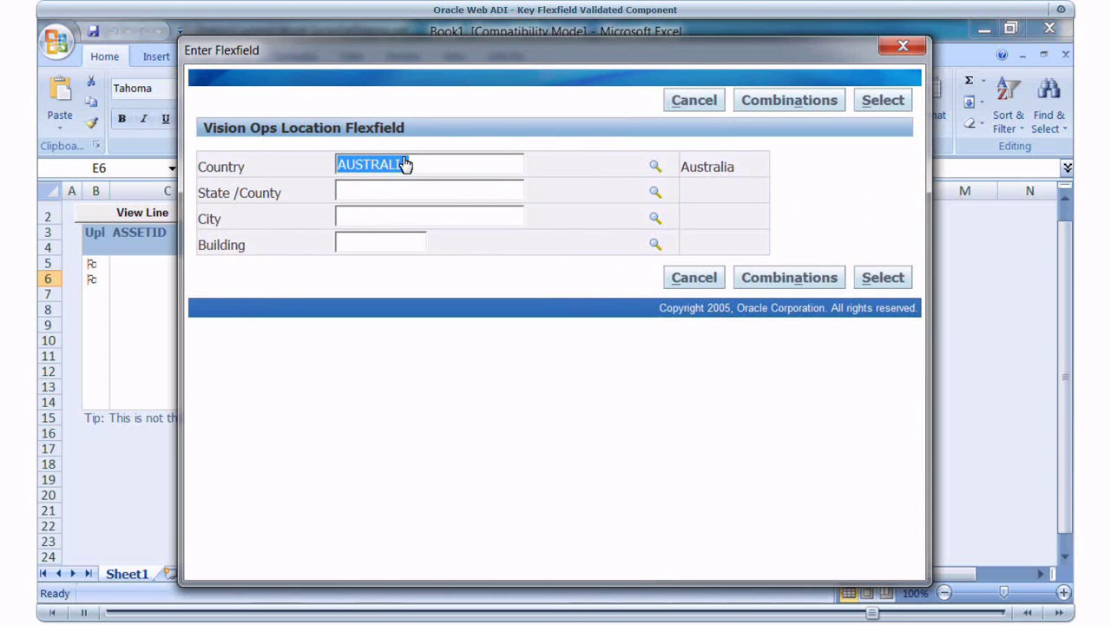
pyautogui.press('Return')
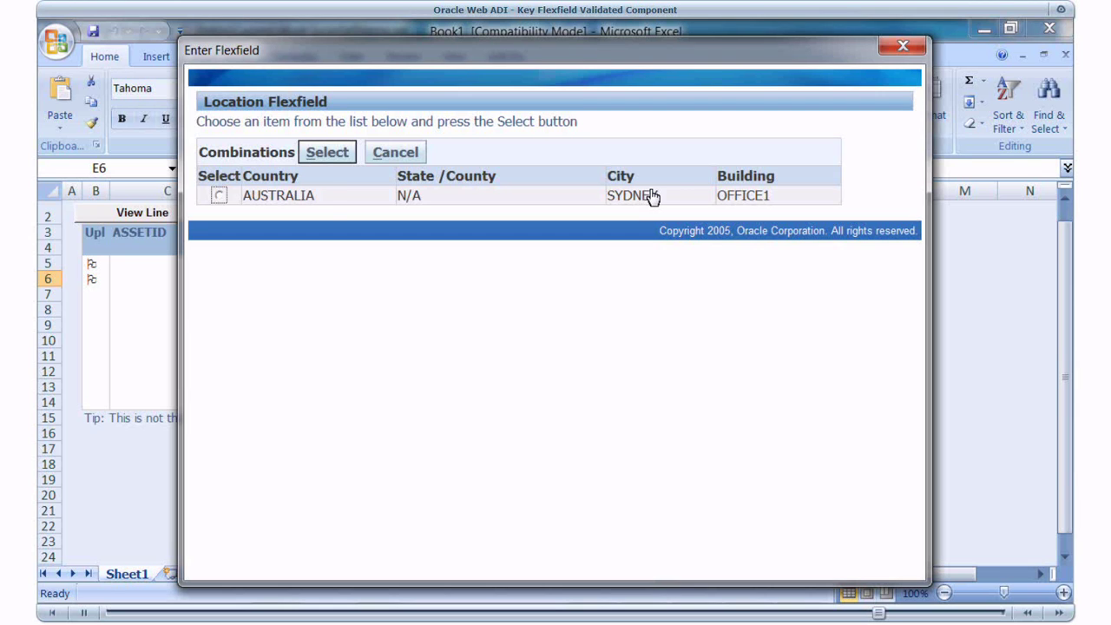
pyautogui.click(650, 191)
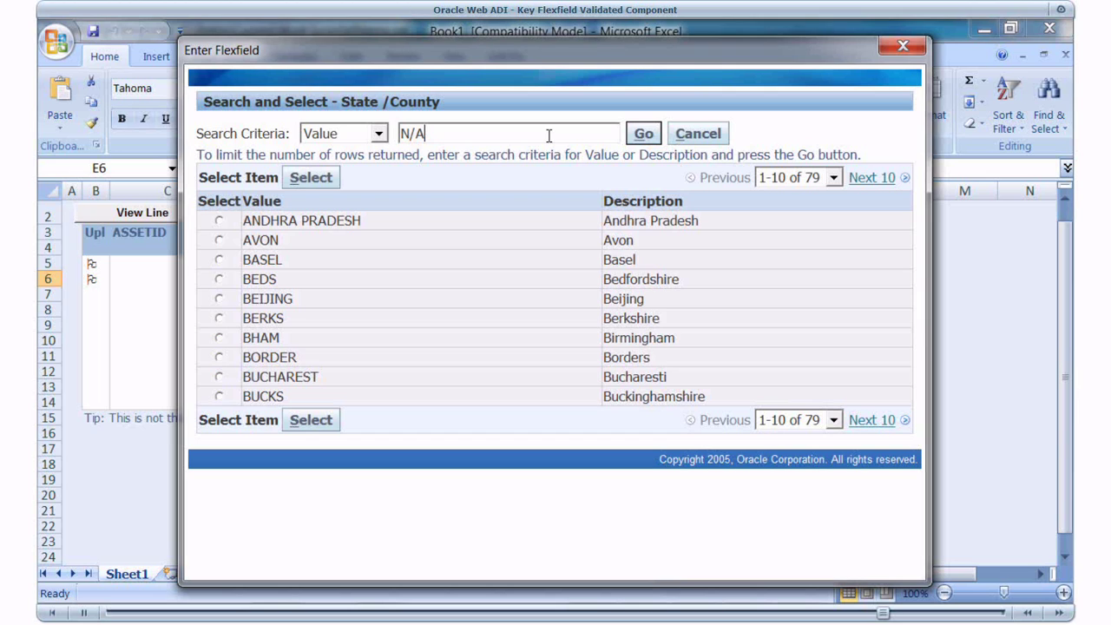
pyautogui.press('Return')
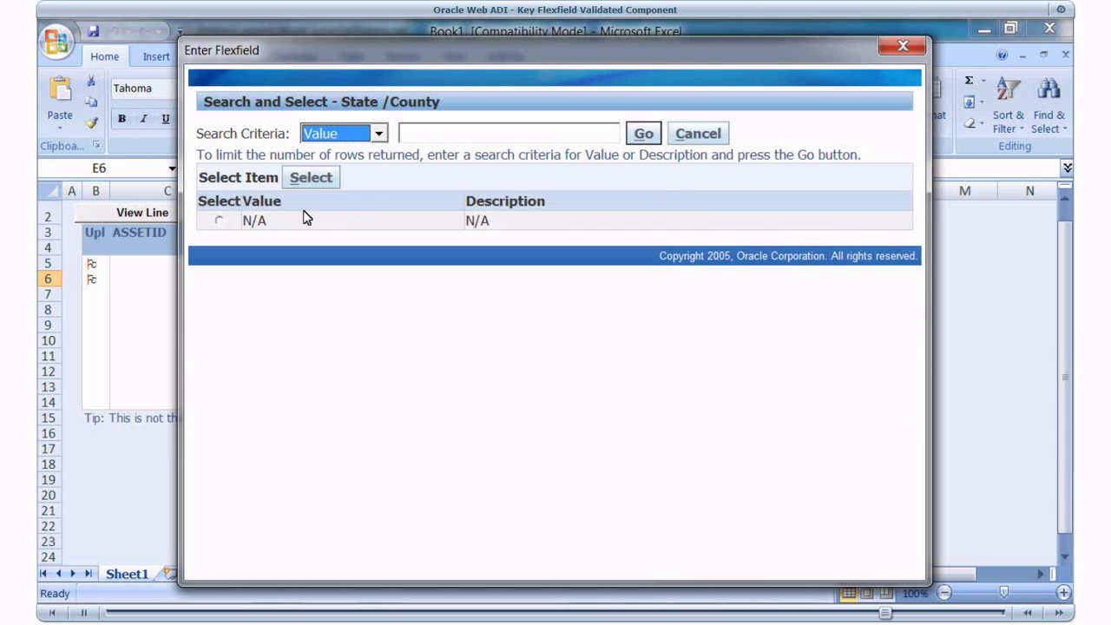
pyautogui.click(222, 221)
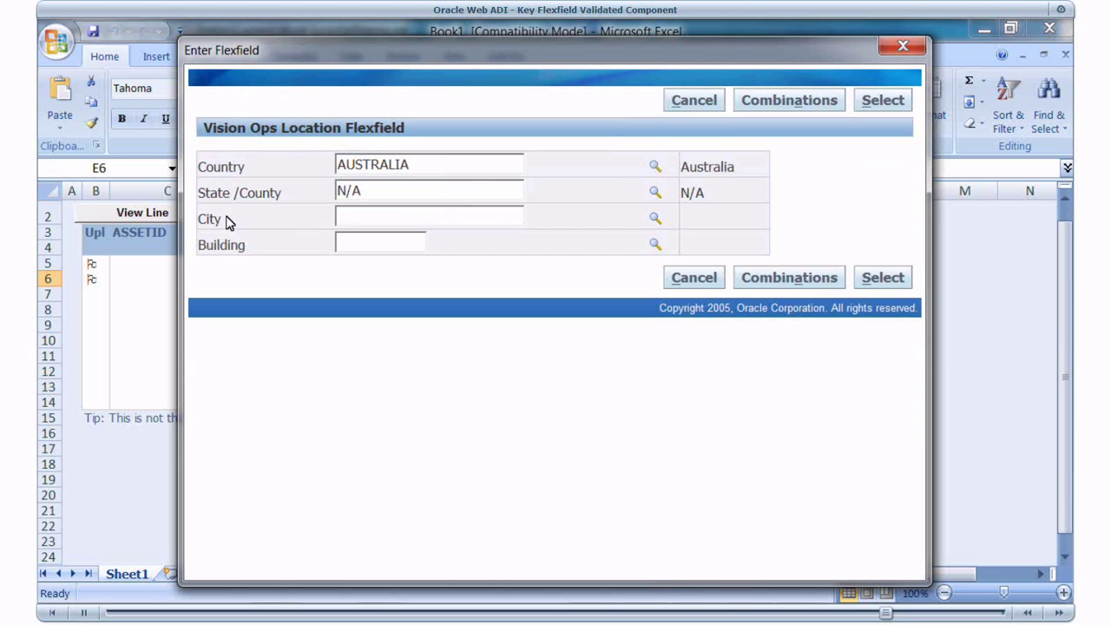
# - Set the city to PERTH and the building to ADMINISTRATION
pyautogui.click(654, 218)
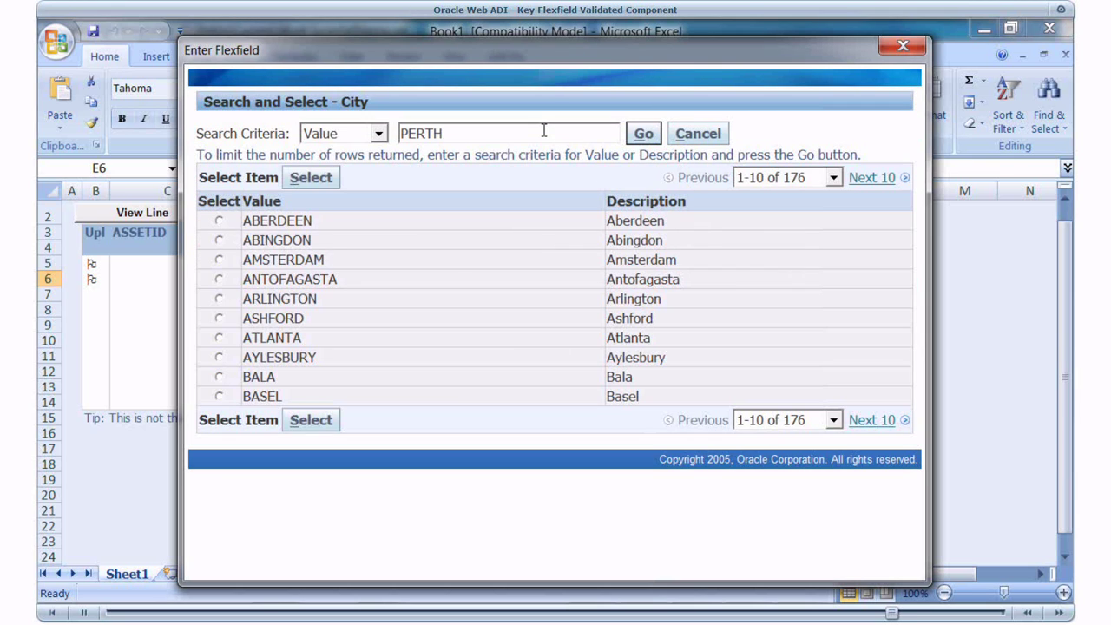
pyautogui.click(643, 133)
pyautogui.click(218, 221)
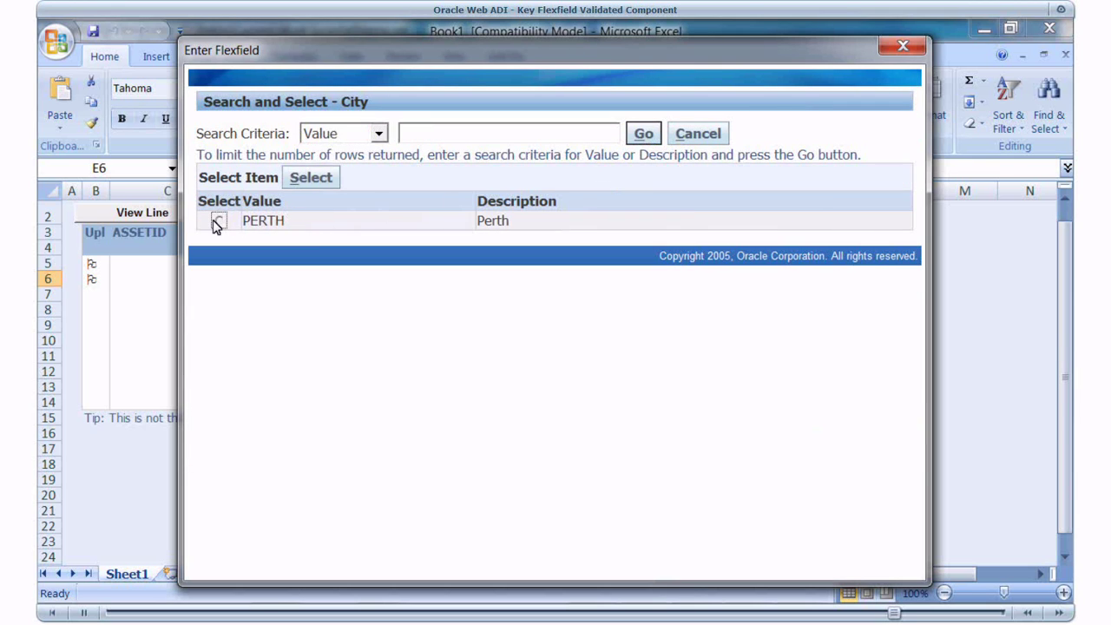
pyautogui.click(307, 178)
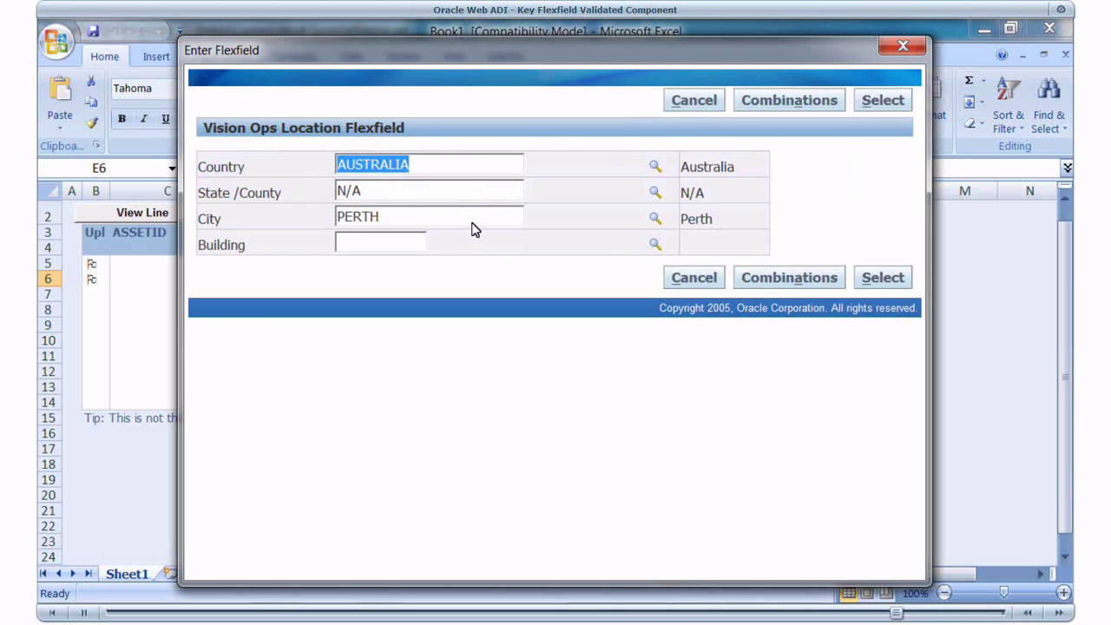
pyautogui.click(654, 244)
pyautogui.click(855, 179)
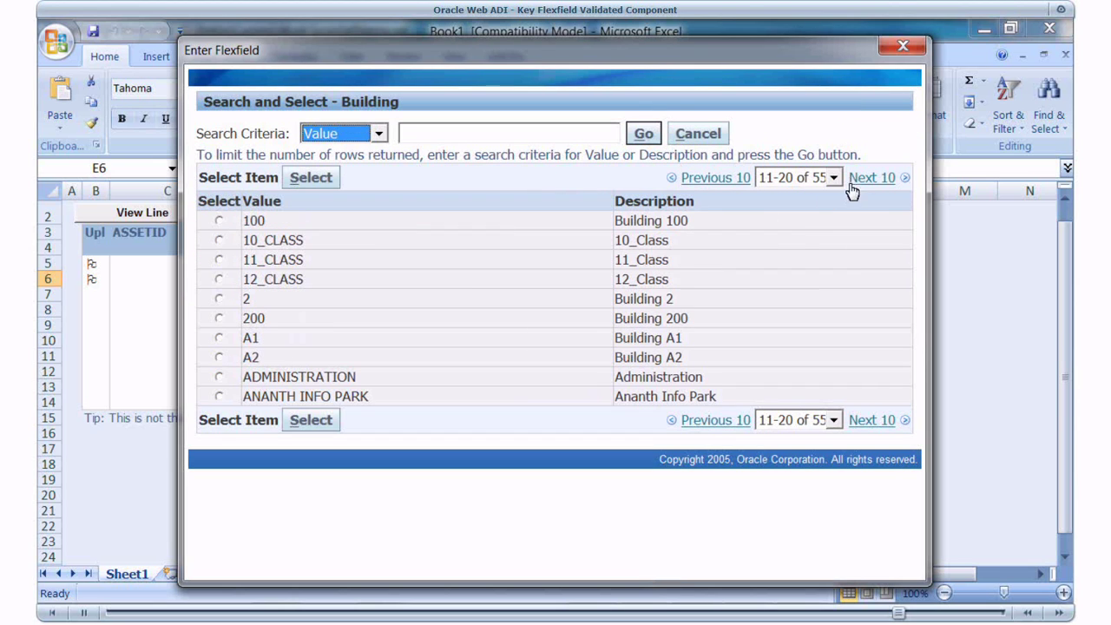
pyautogui.click(218, 379)
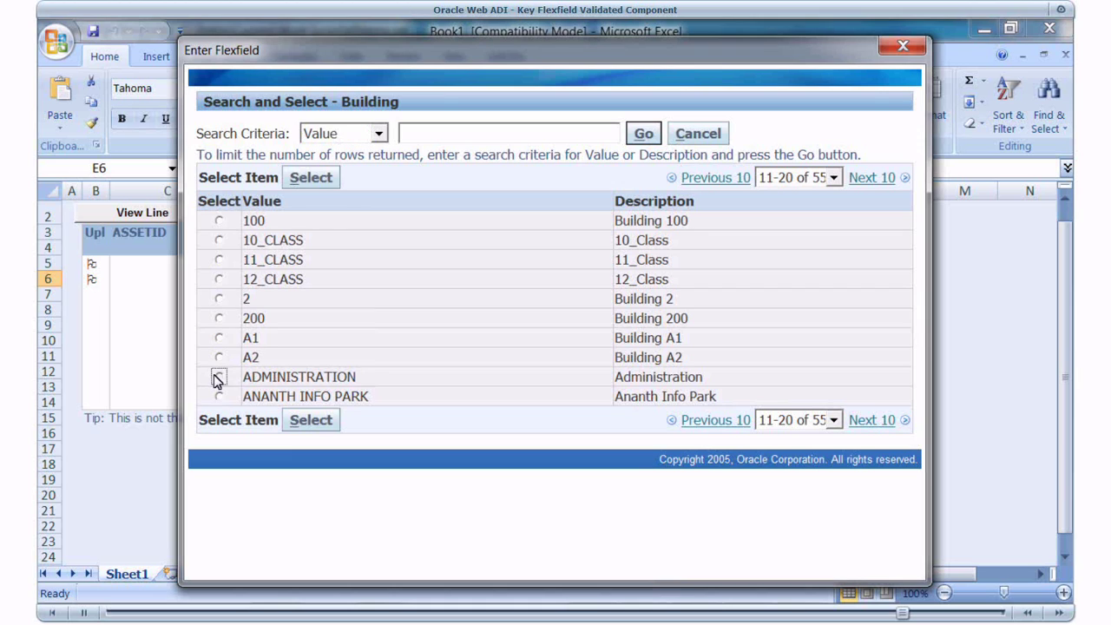
pyautogui.click(308, 420)
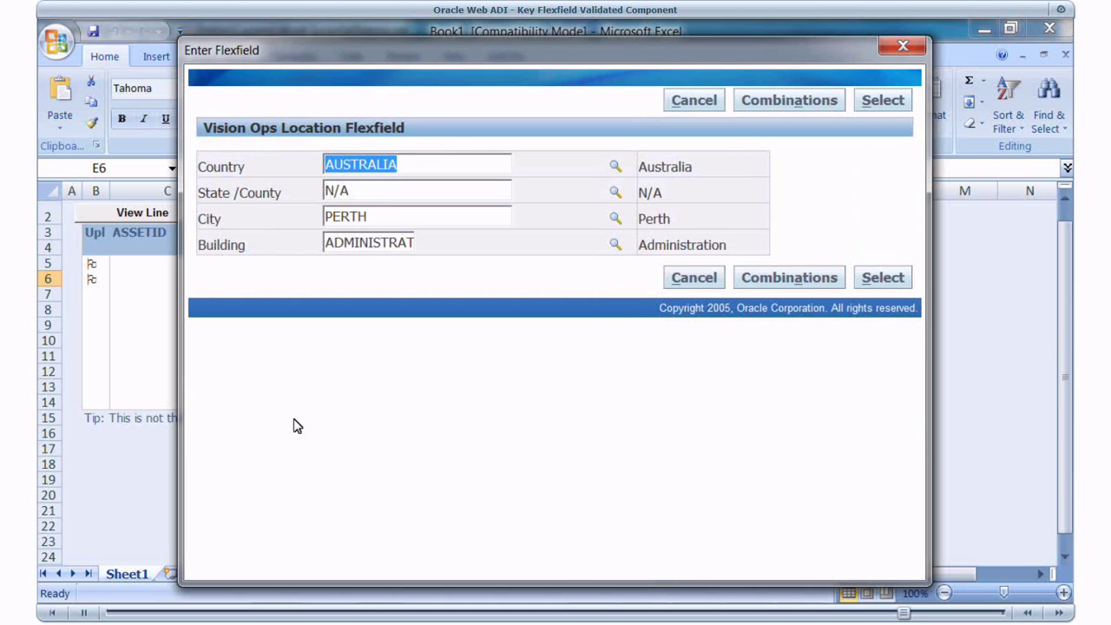
# - Validate the AUSTRALIA / N/A / PERTH / ADMINISTRATION combination and place it in row 6
pyautogui.click(784, 279)
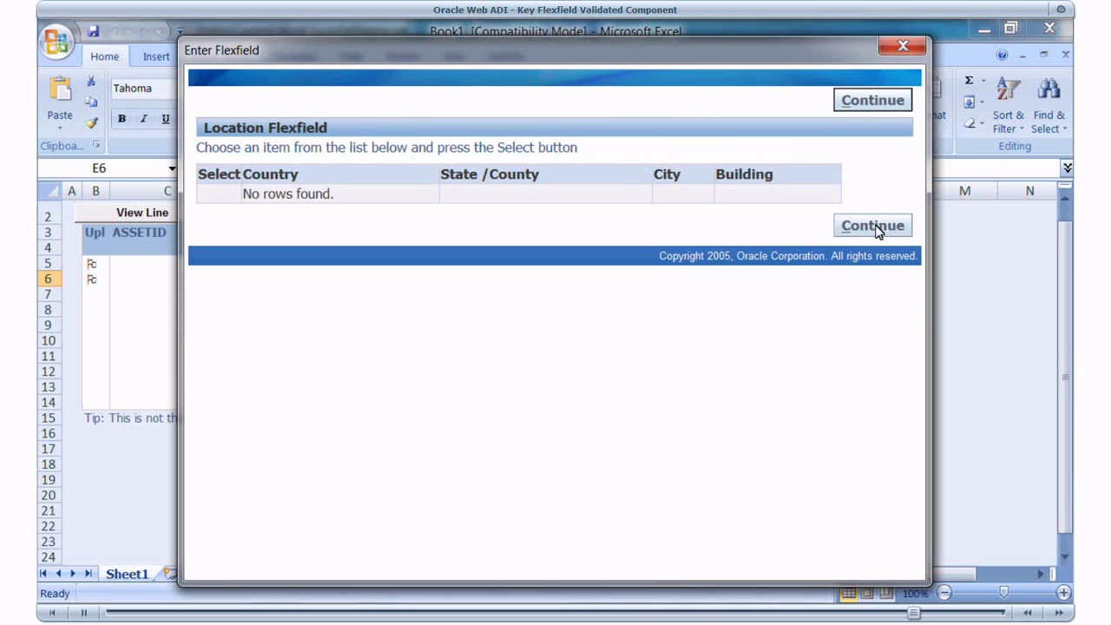
pyautogui.click(875, 227)
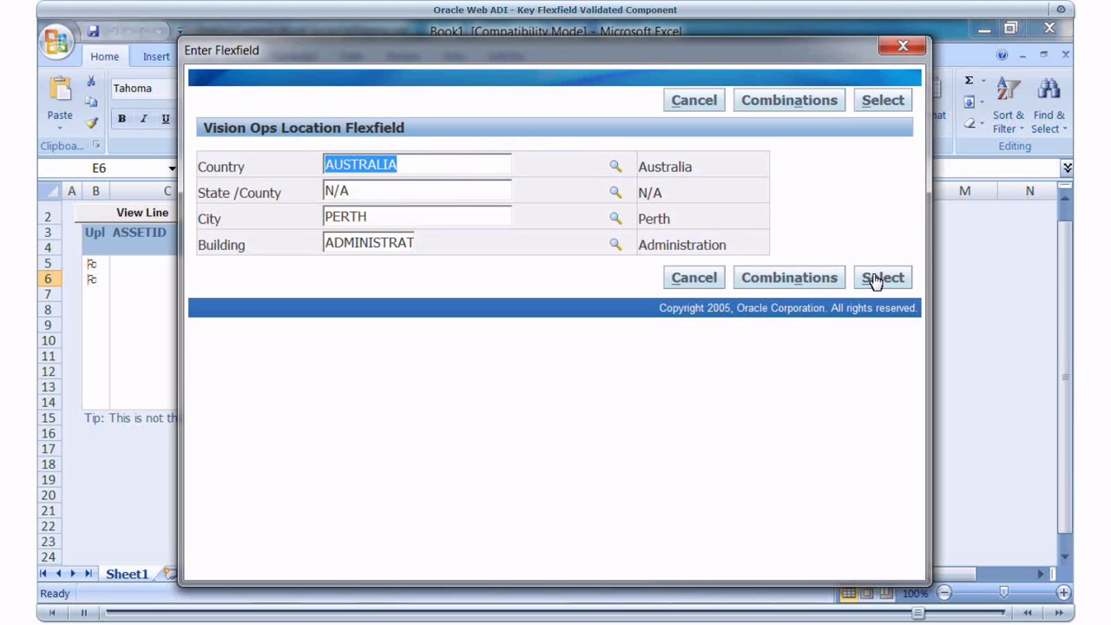
pyautogui.click(875, 278)
pyautogui.click(873, 327)
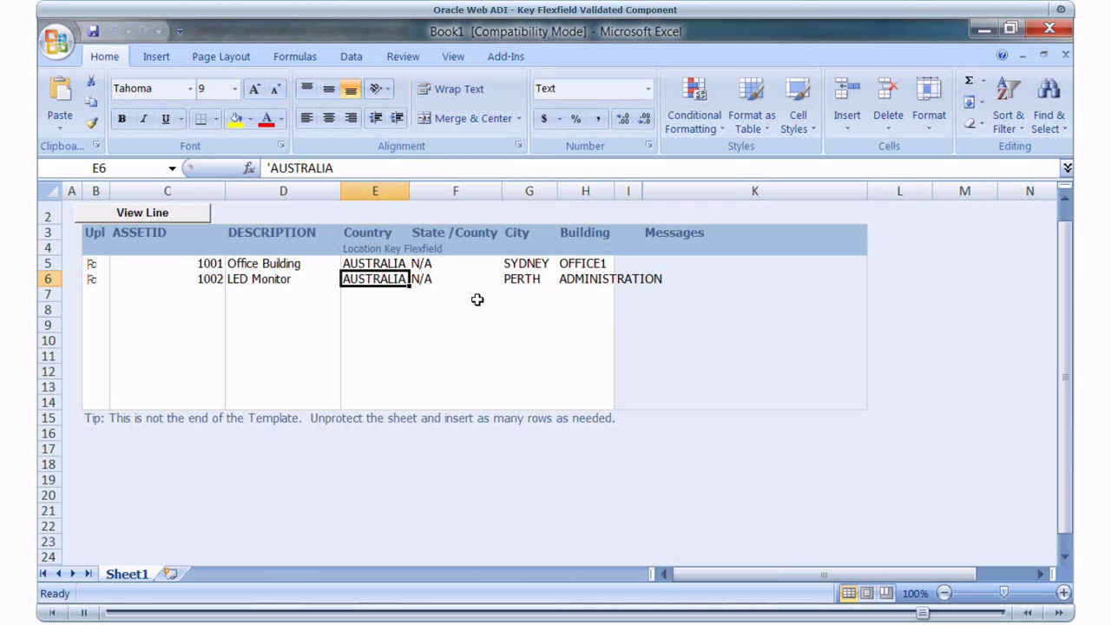
# - Upload the flagged rows through the Oracle add-in and close the 2-rows-uploaded confirmation
pyautogui.click(507, 59)
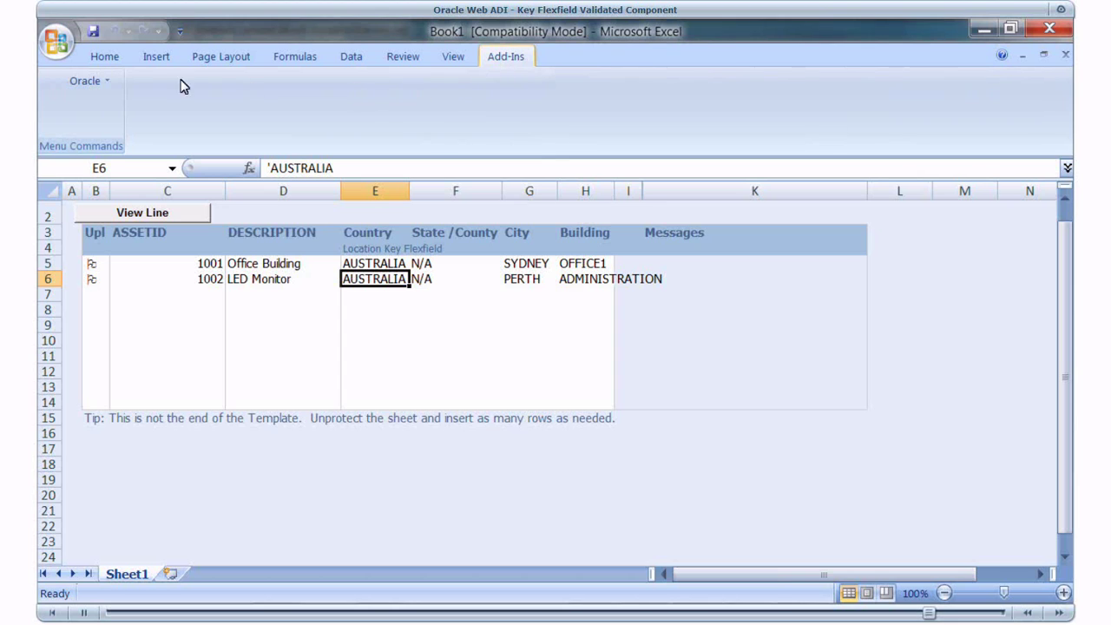
pyautogui.click(102, 82)
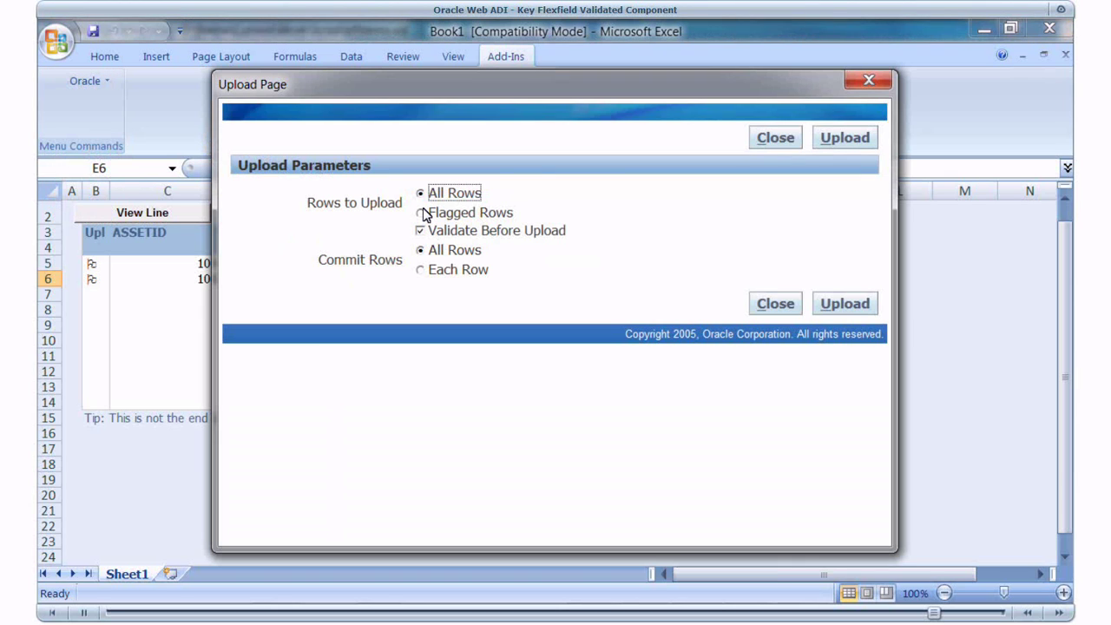
pyautogui.click(469, 213)
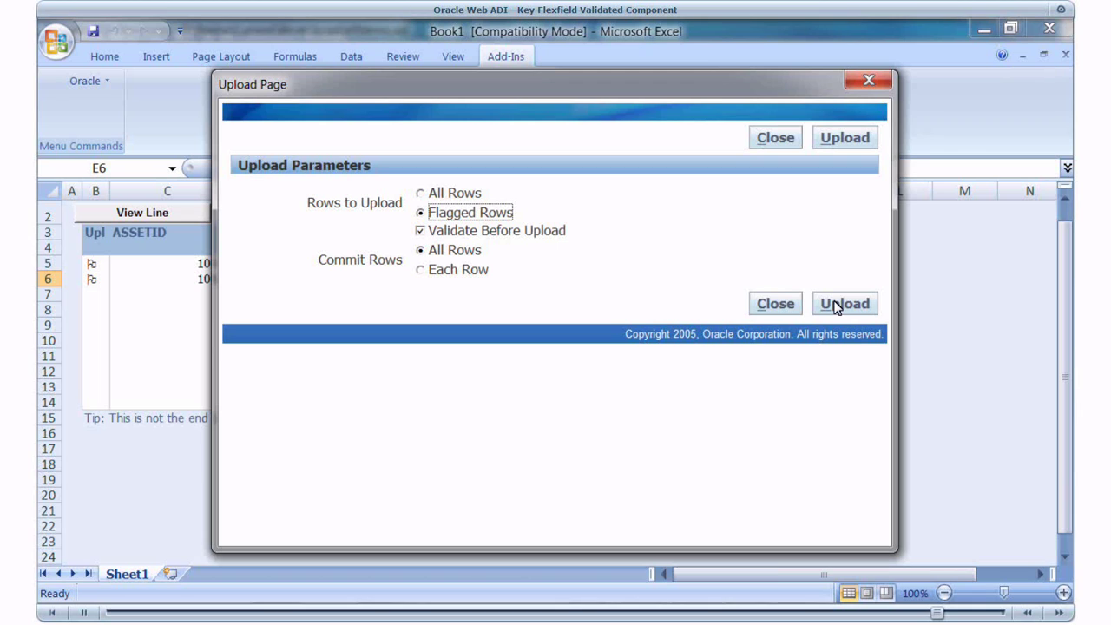
pyautogui.click(836, 305)
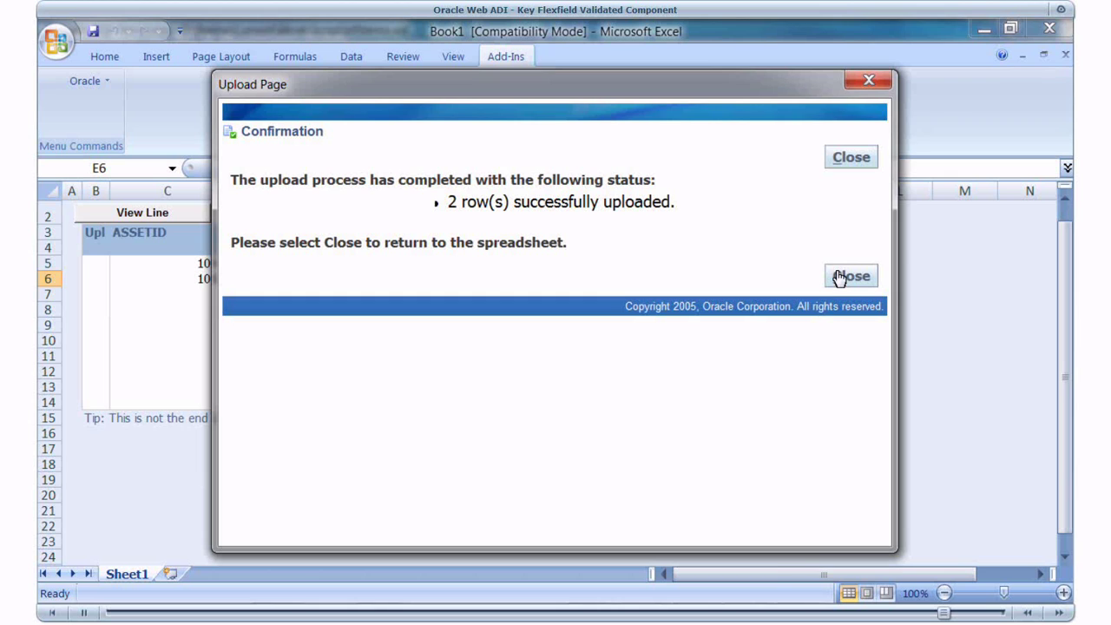
pyautogui.click(839, 277)
# - In SQL Developer, query XXR_KFFDEMO_INTF_TABLE for rows 1001 and 1002, then query FA_LOCATIONS for PERTH/ADMINISTRATION
pyautogui.hotkey('alt', 'Tab')
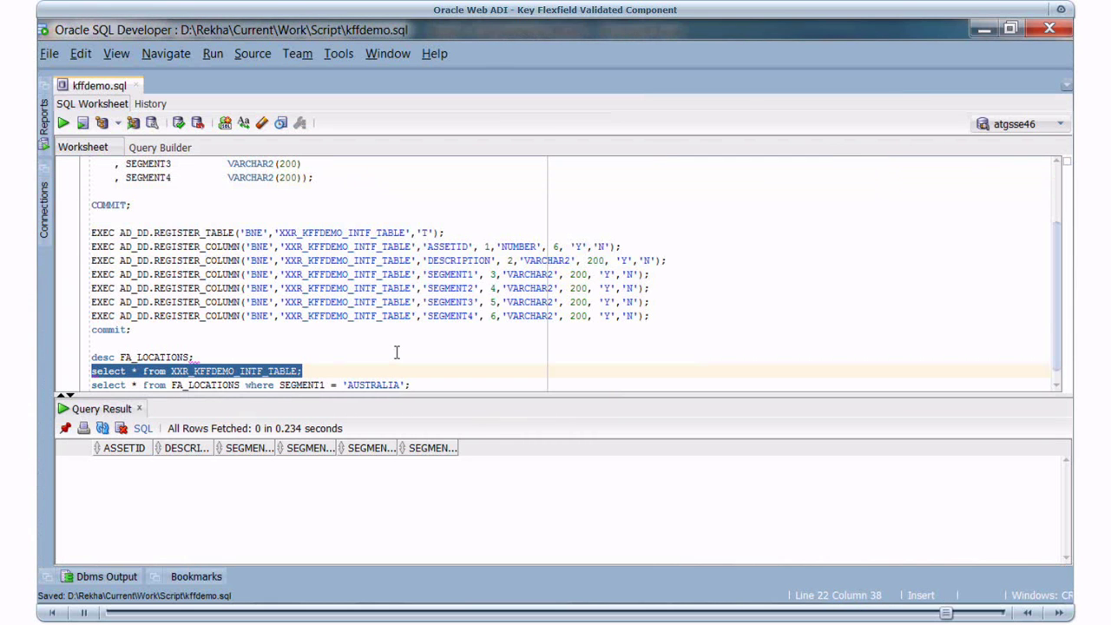
pyautogui.click(62, 124)
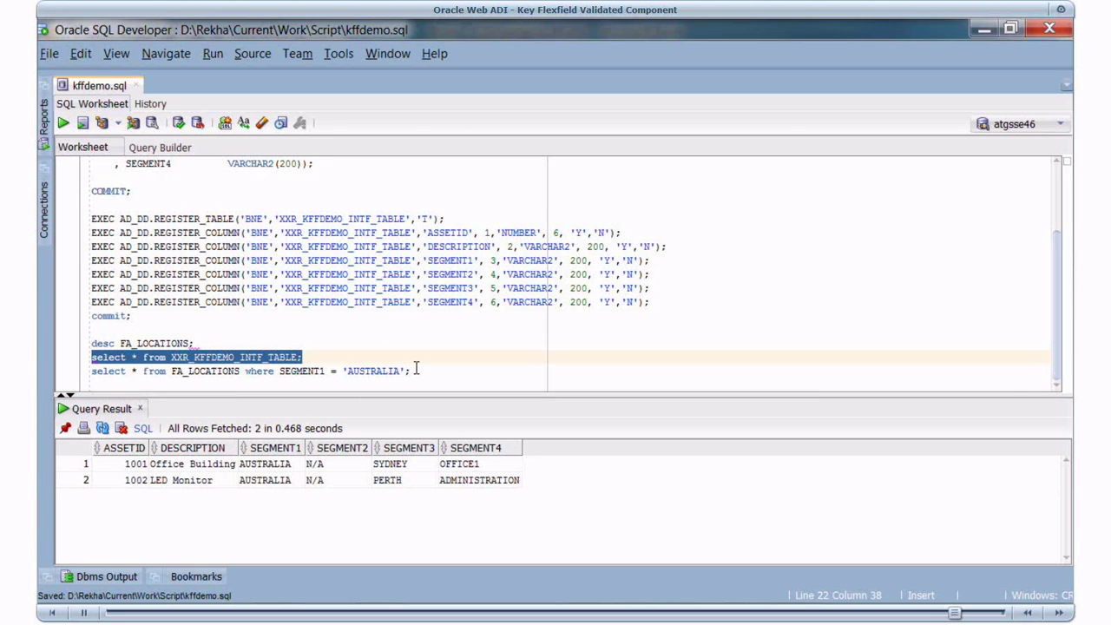
pyautogui.click(416, 369)
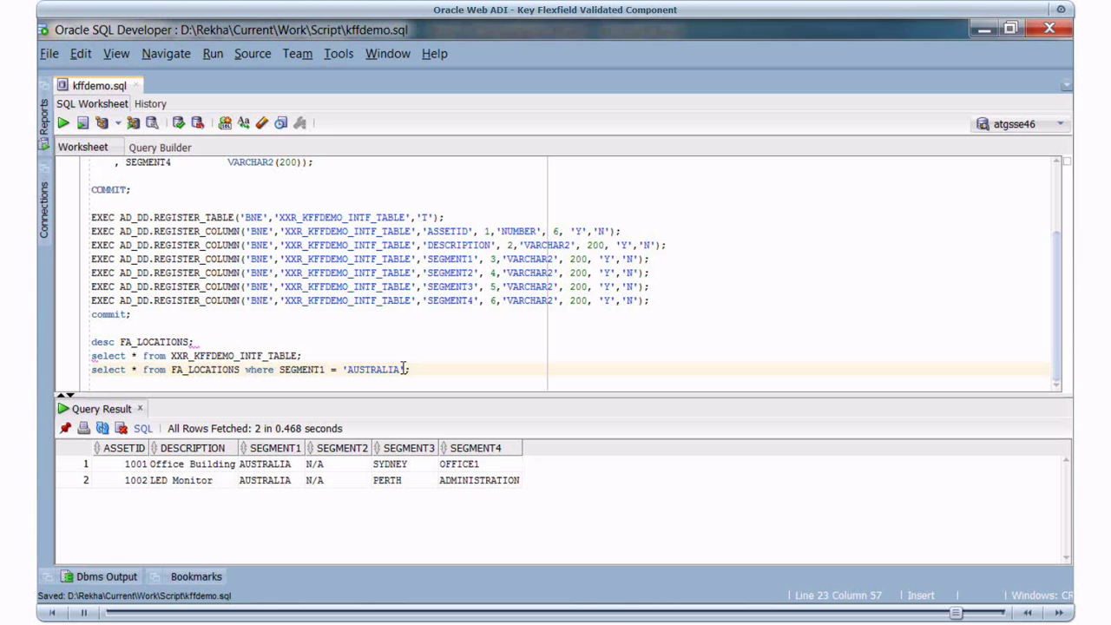
pyautogui.keyDown('shift'); pyautogui.click(92, 370); pyautogui.keyUp('shift')
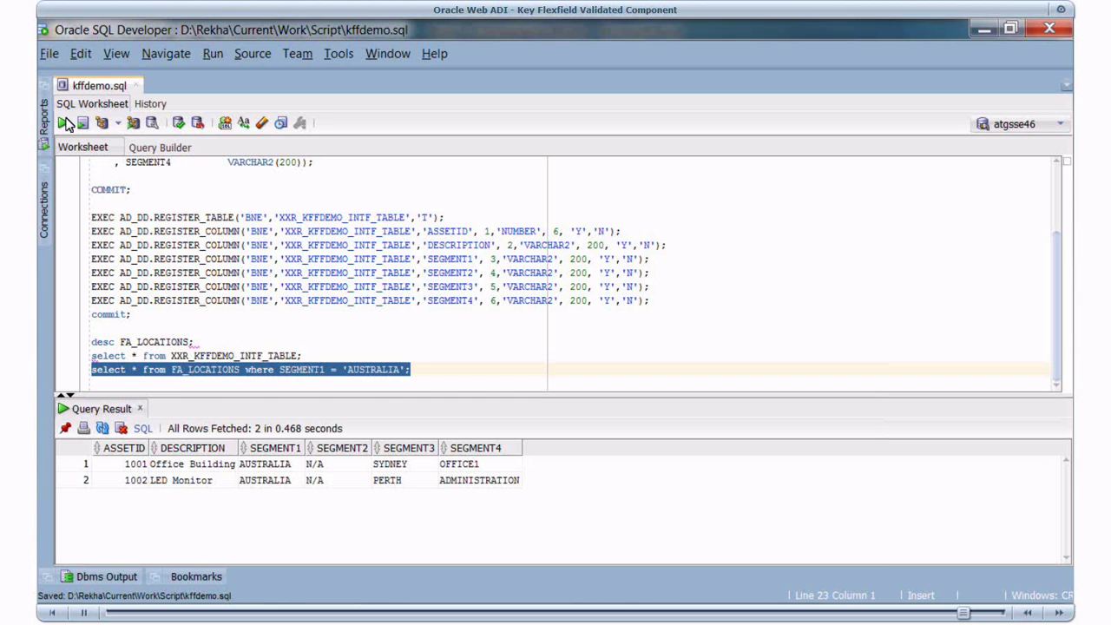
pyautogui.click(66, 124)
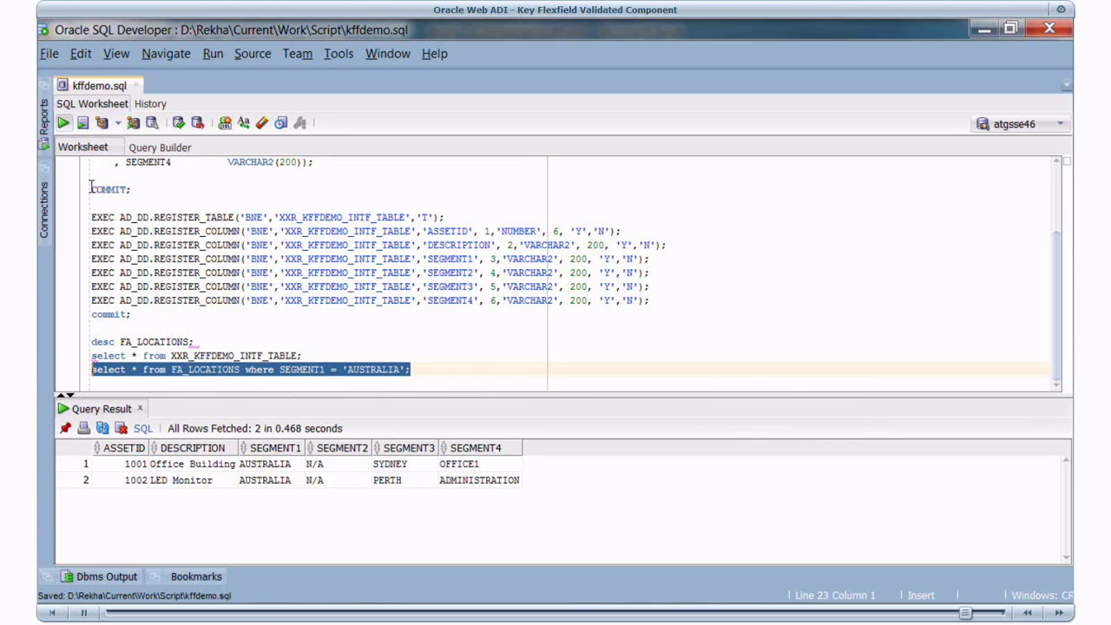